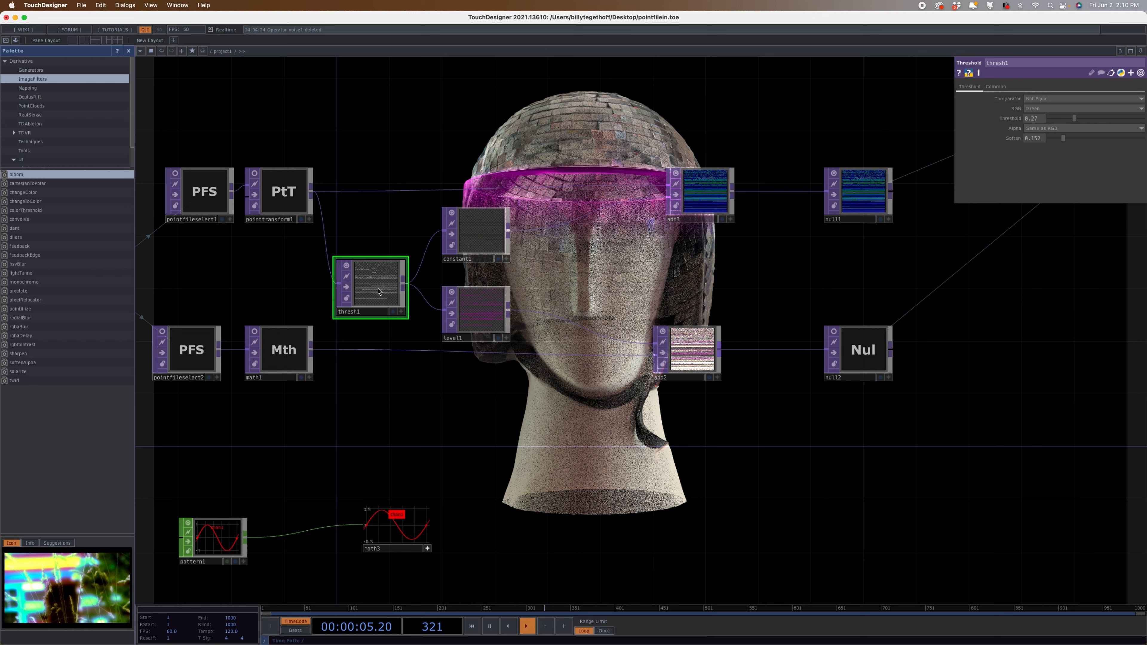
Export the math3 channel to thresh1's Threshold value so the pattern wave drives it.
left_click(399, 532)
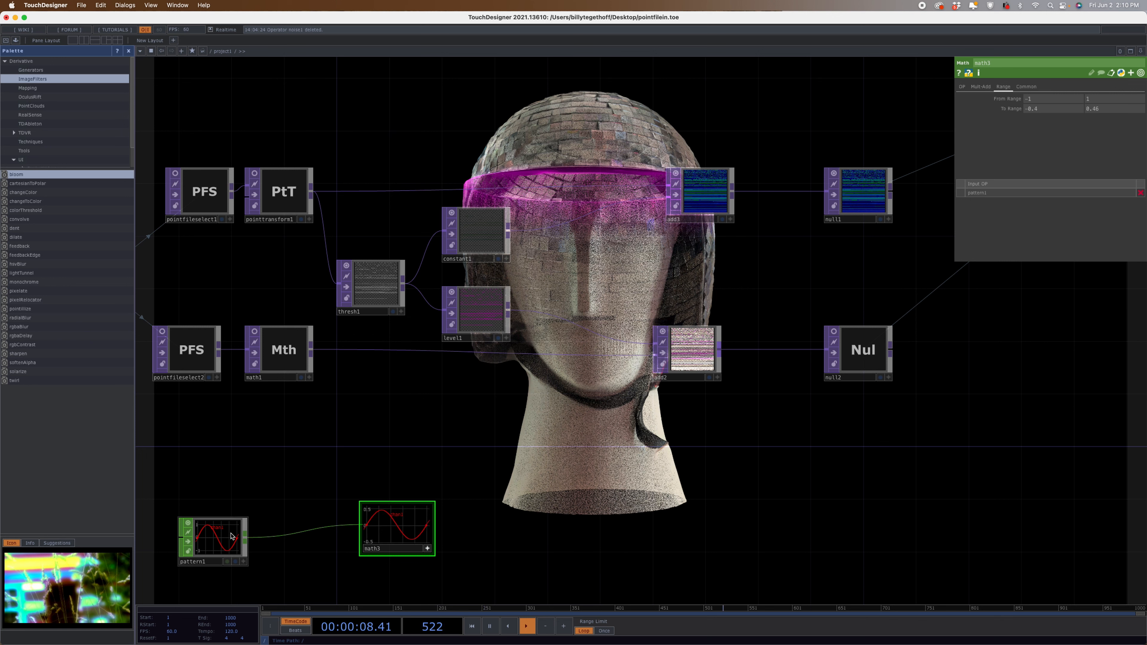
left_click(214, 536)
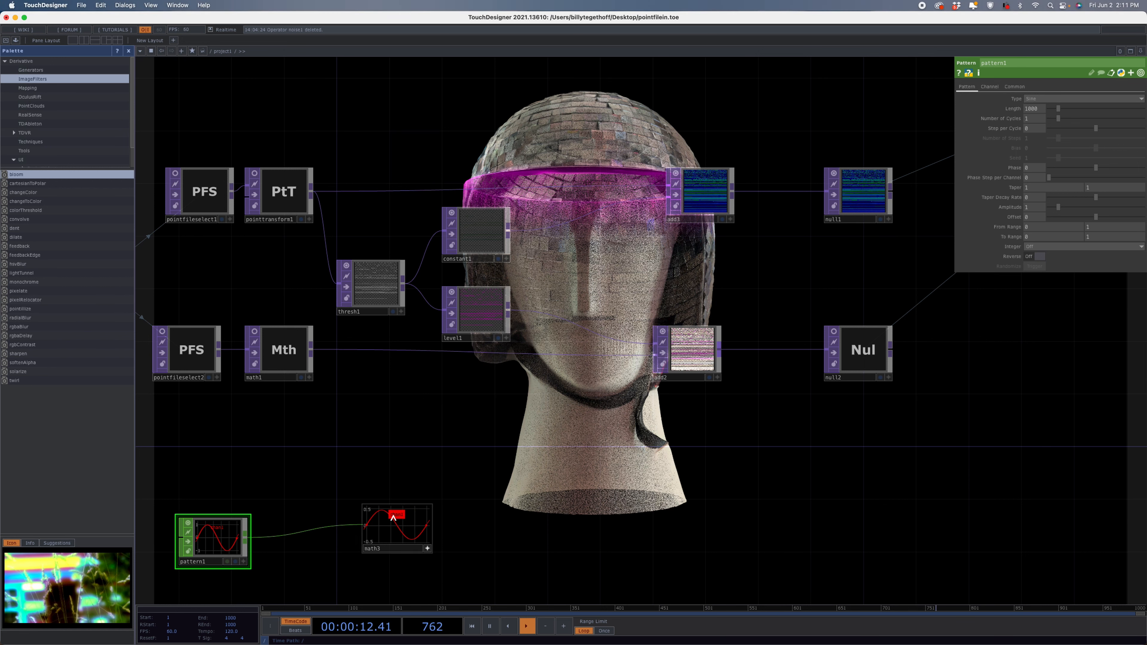
left_click(372, 291)
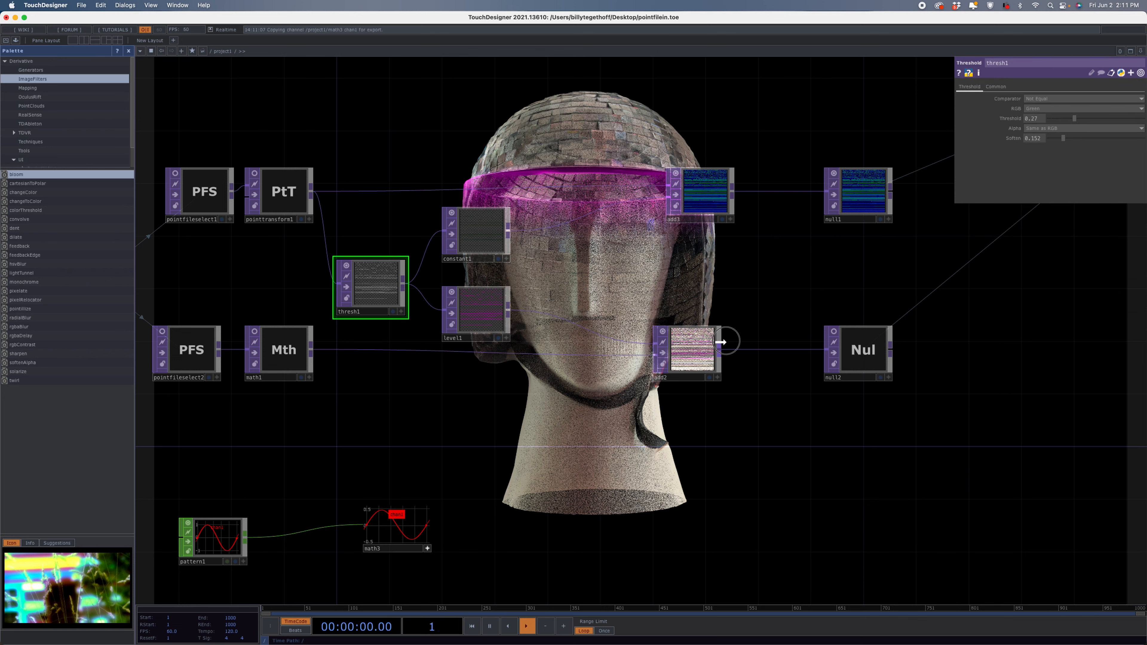
left_click(1035, 113)
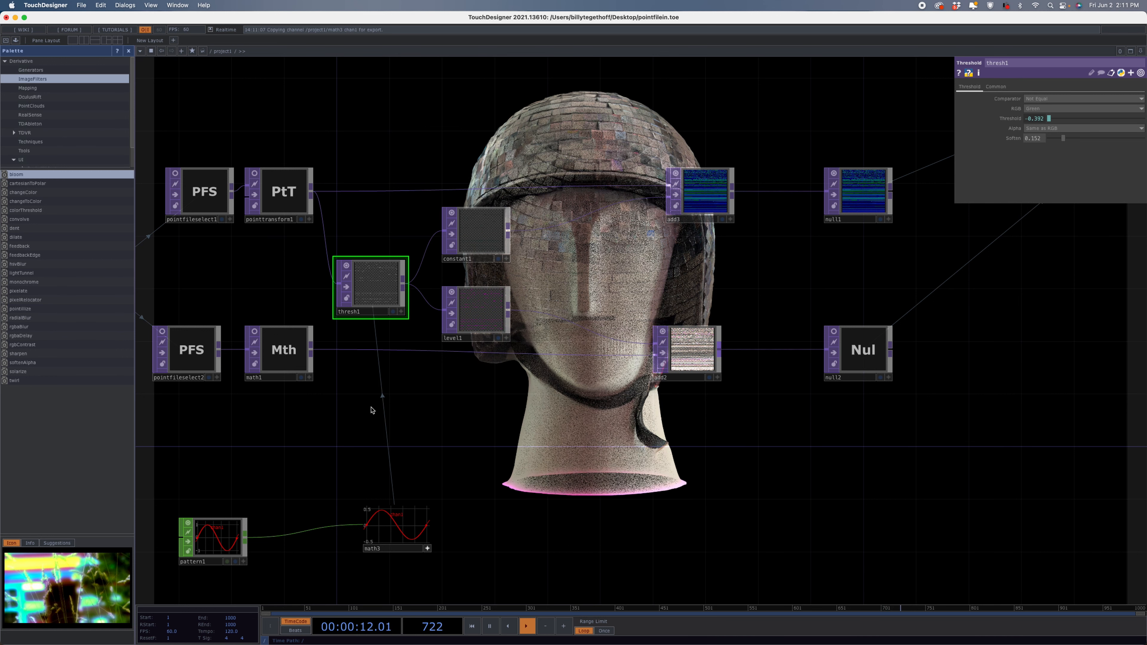
Try constant1 color values of -0.2 for red and -2.9 for blue, resetting both to 0.
left_click(474, 232)
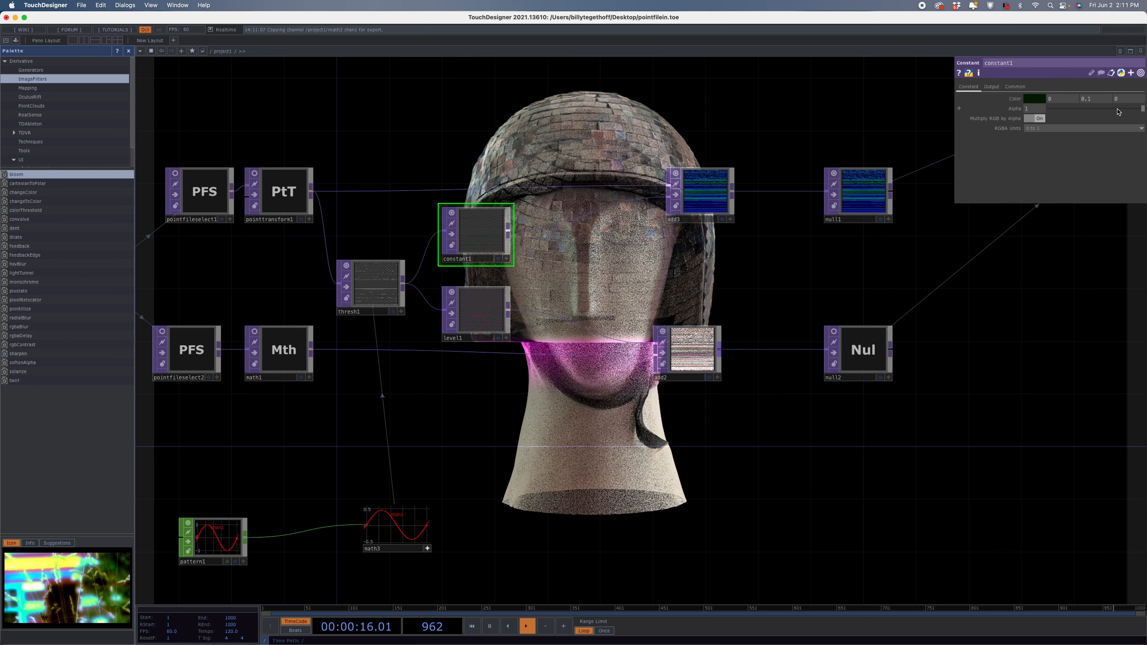
middle_click_drag(1061, 99, 1058, 83)
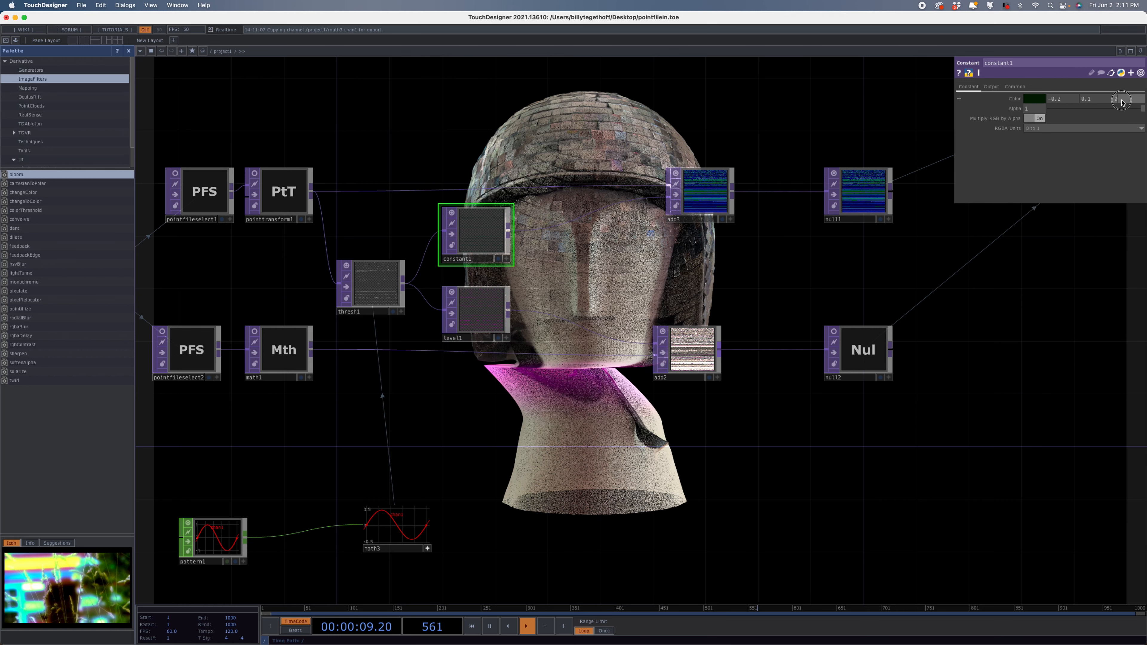
middle_click_drag(1122, 100, 1093, 98)
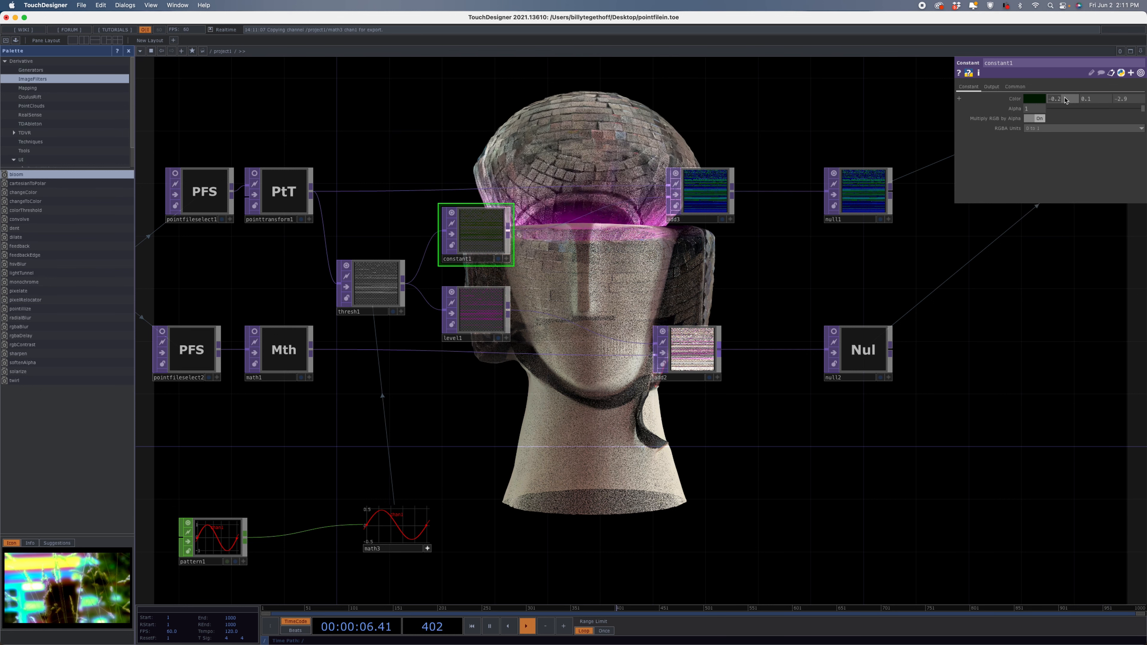
left_click_drag(1065, 100, 1077, 103)
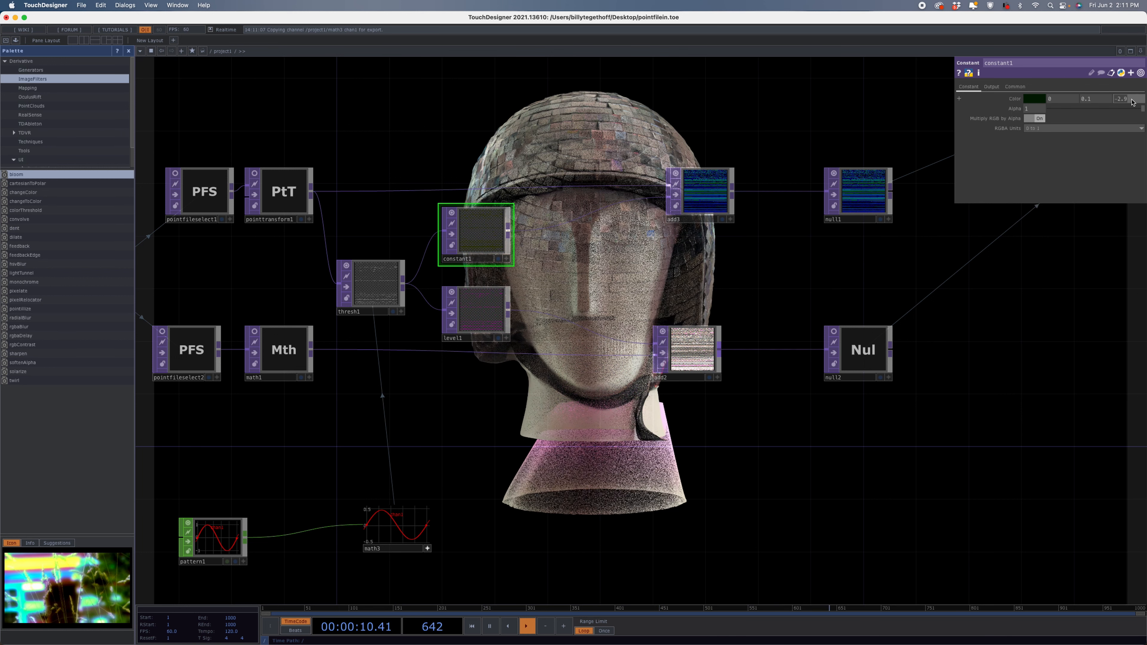
type("0")
key("Return")
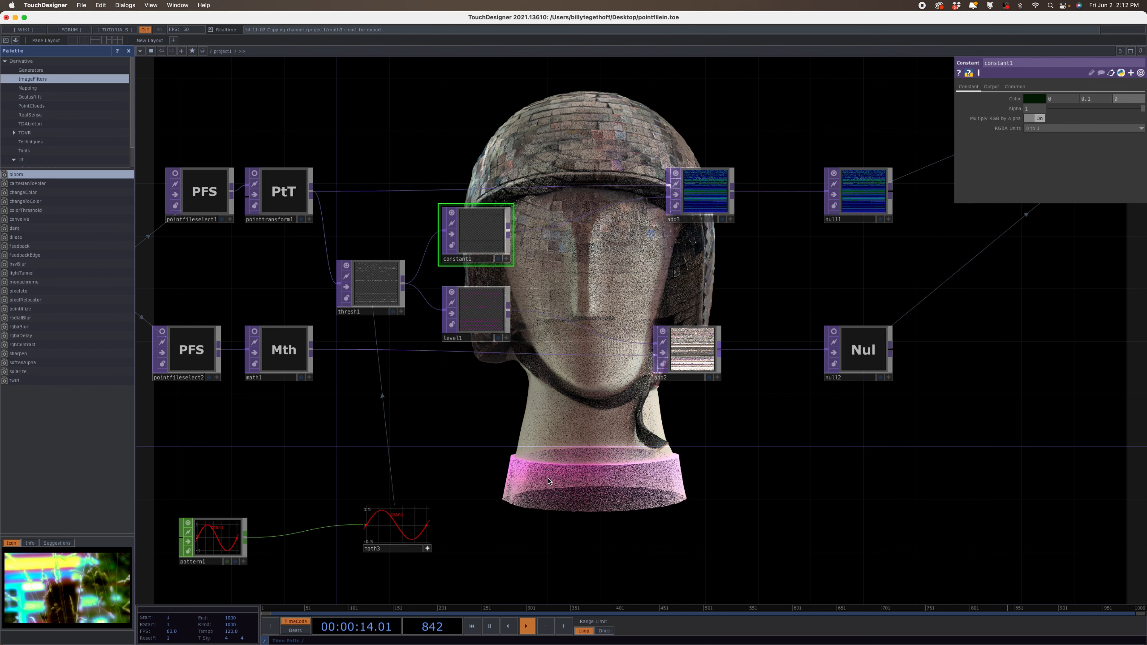
Insert a Noise TOP on the connection between constant1 and the add operator feeding null1.
right_click(548, 229)
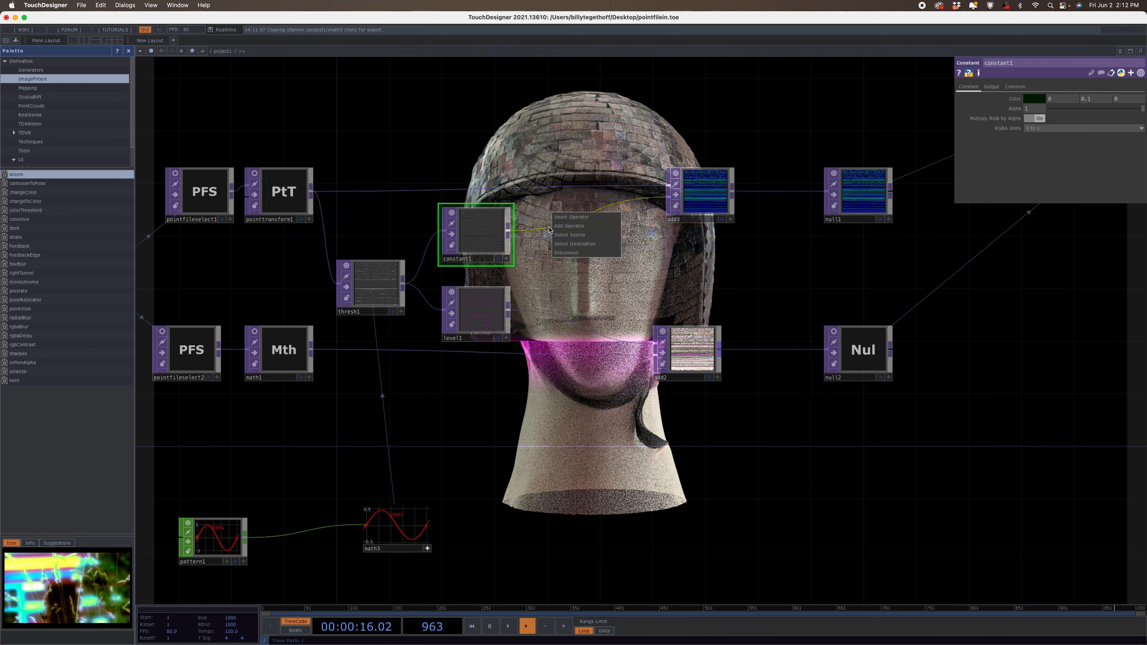
left_click(564, 235)
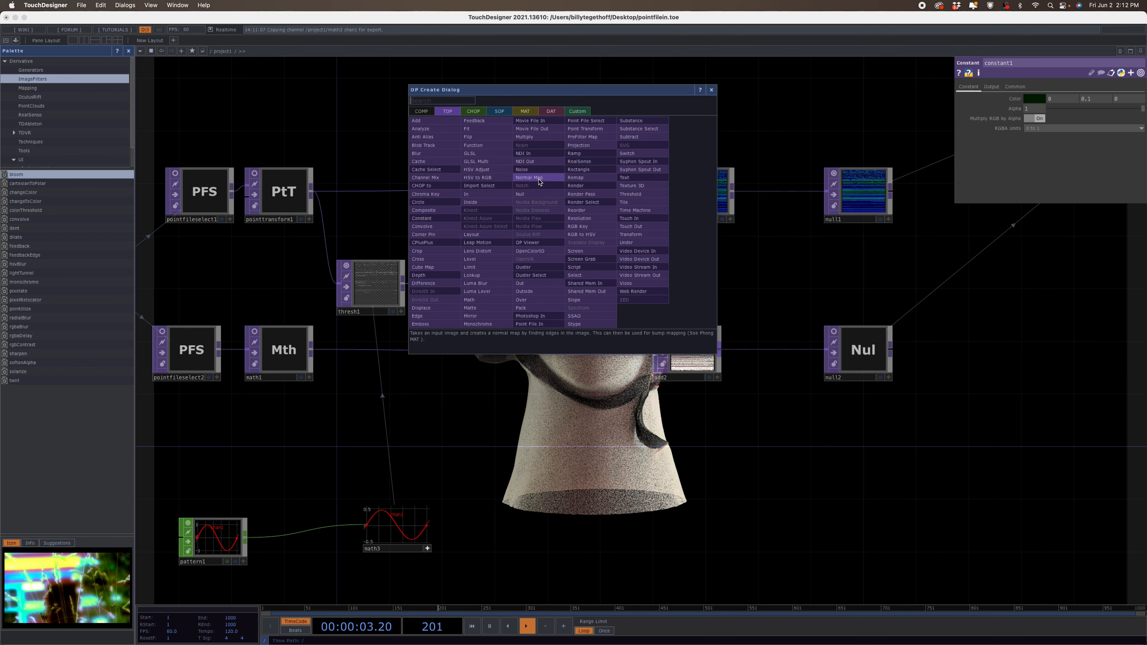
left_click(540, 180)
left_click(559, 241)
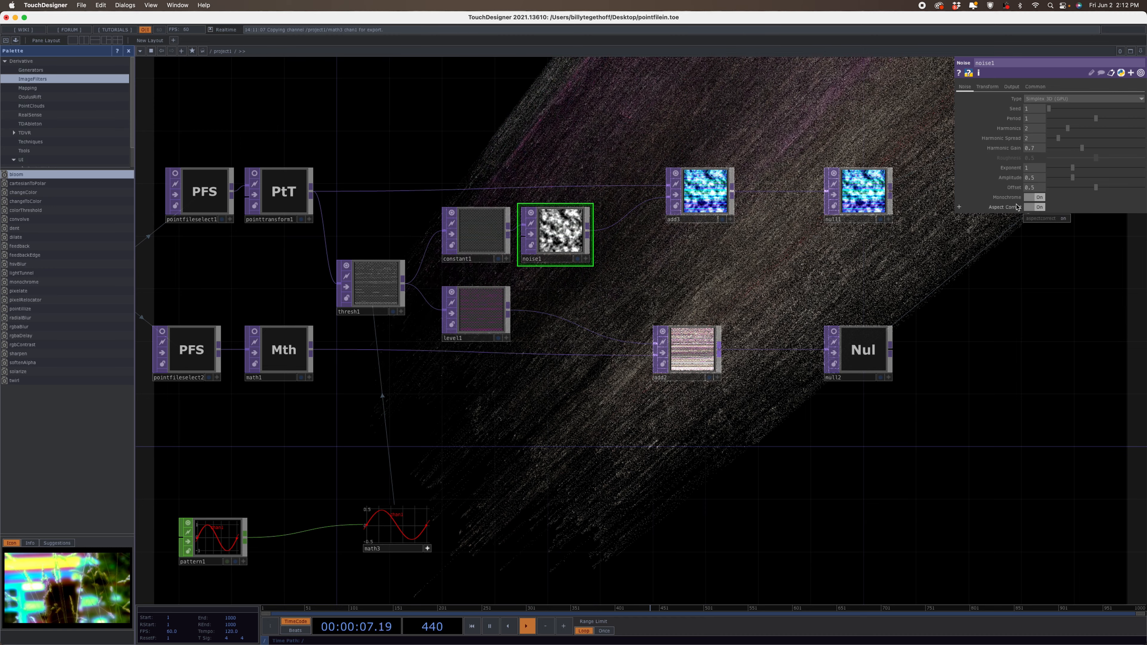
Turn off Monochrome on noise1 and change how its RGB output combines the input with the noise.
left_click(1031, 198)
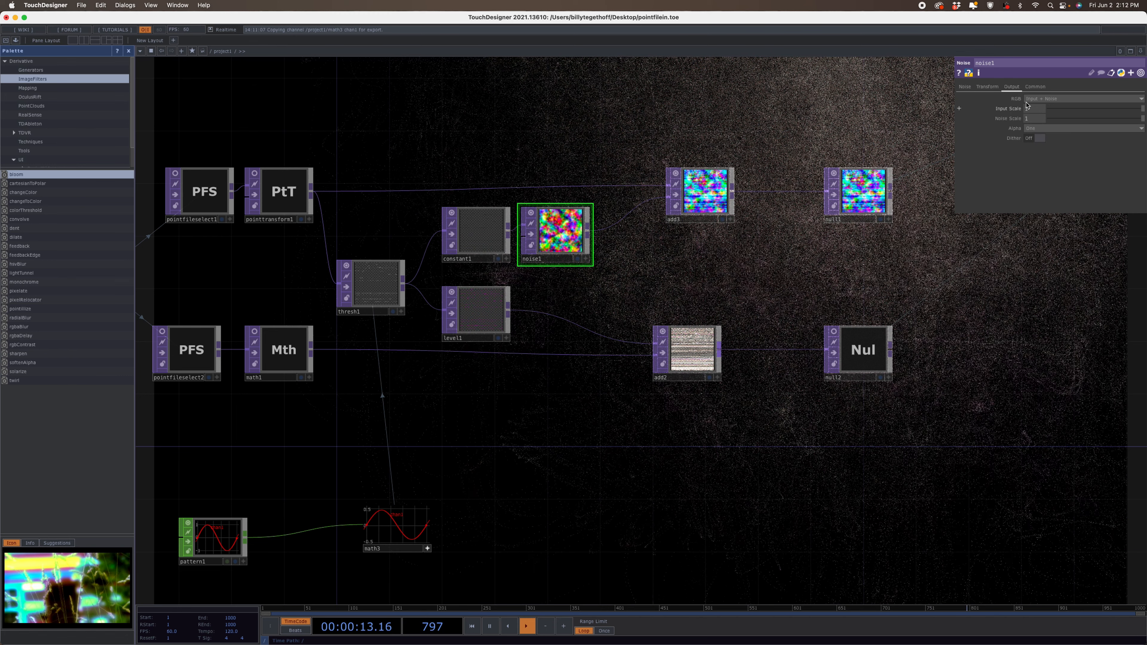
left_click(1028, 99)
left_click(1041, 119)
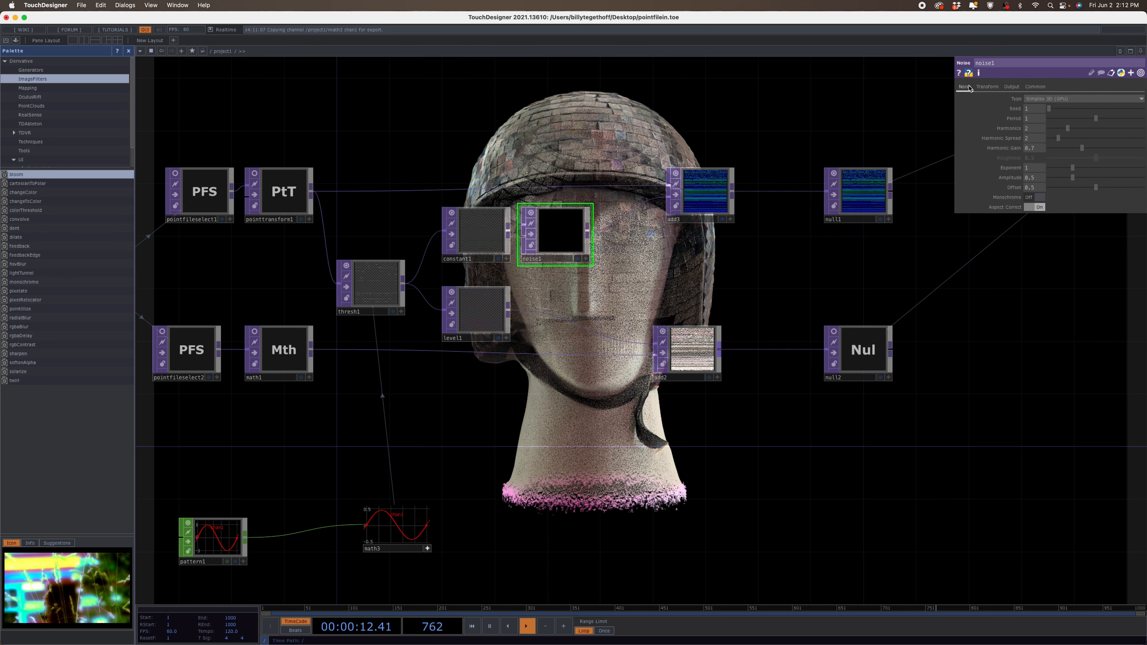
Set noise1's Exponent to 1.07, Period to 1.286 and Harmonics to 3.
left_click_drag(1074, 168, 1129, 177)
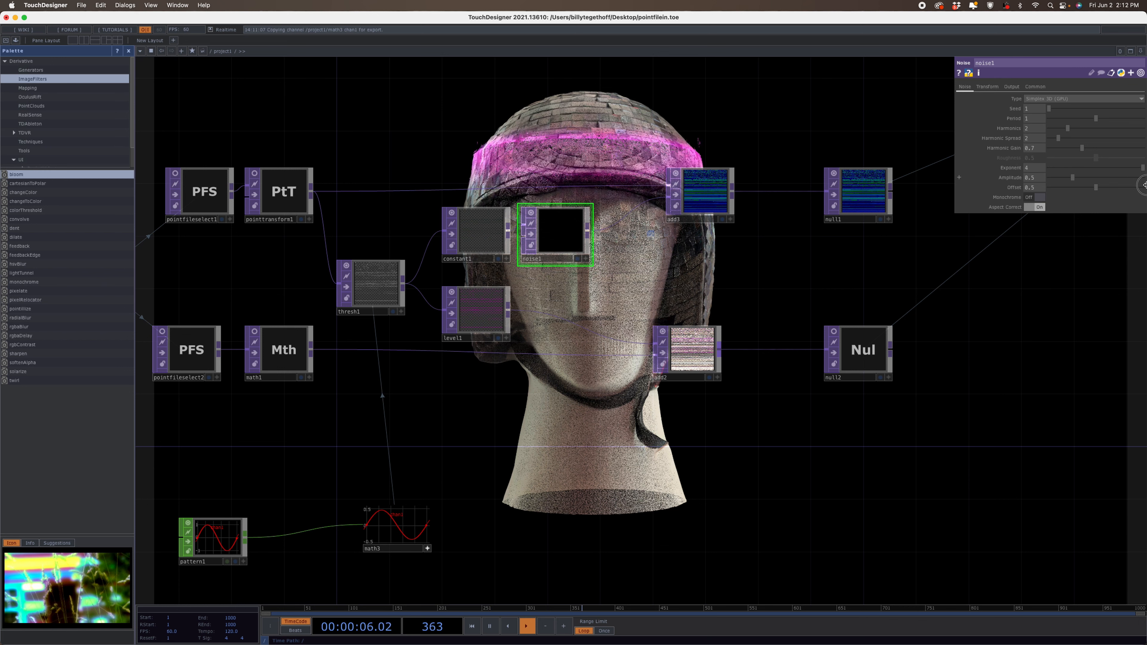
left_click_drag(1142, 185, 1078, 177)
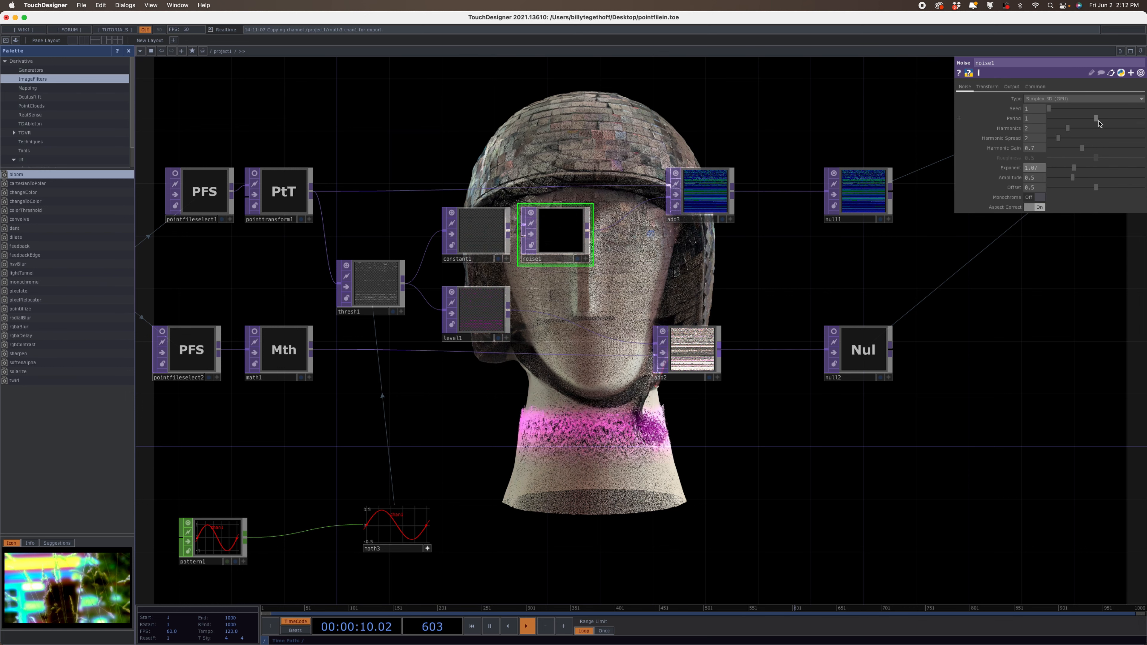
left_click_drag(1096, 119, 1060, 128)
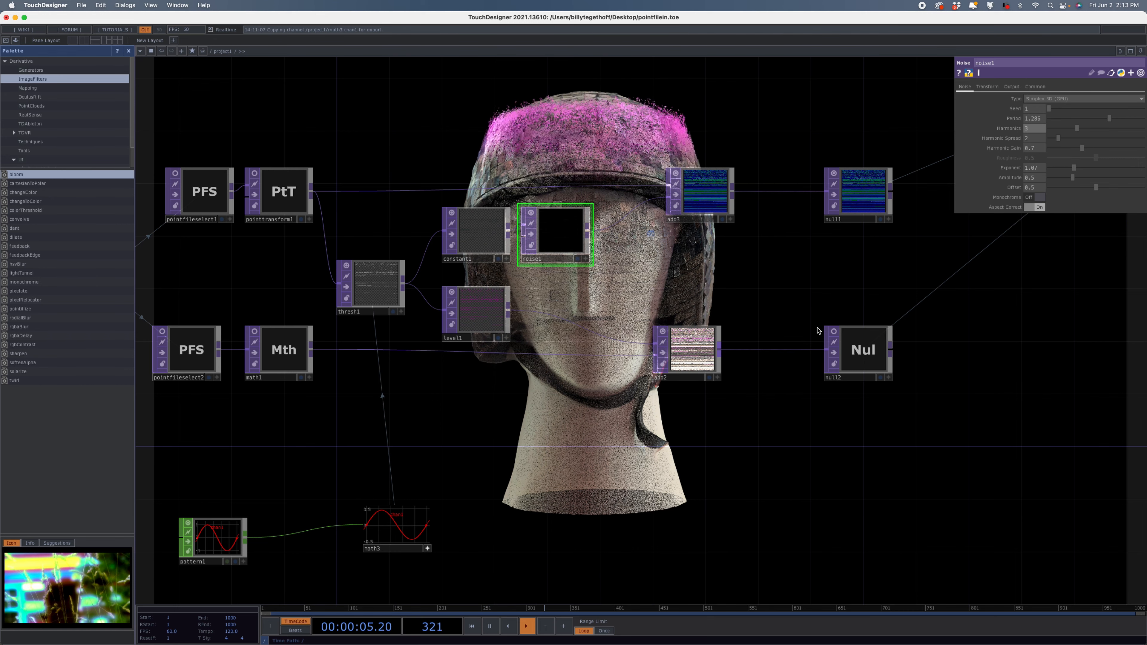
Branch a Threshold TOP off the Render operator's output and place it below the render chain.
left_click_drag(963, 418, 616, 402)
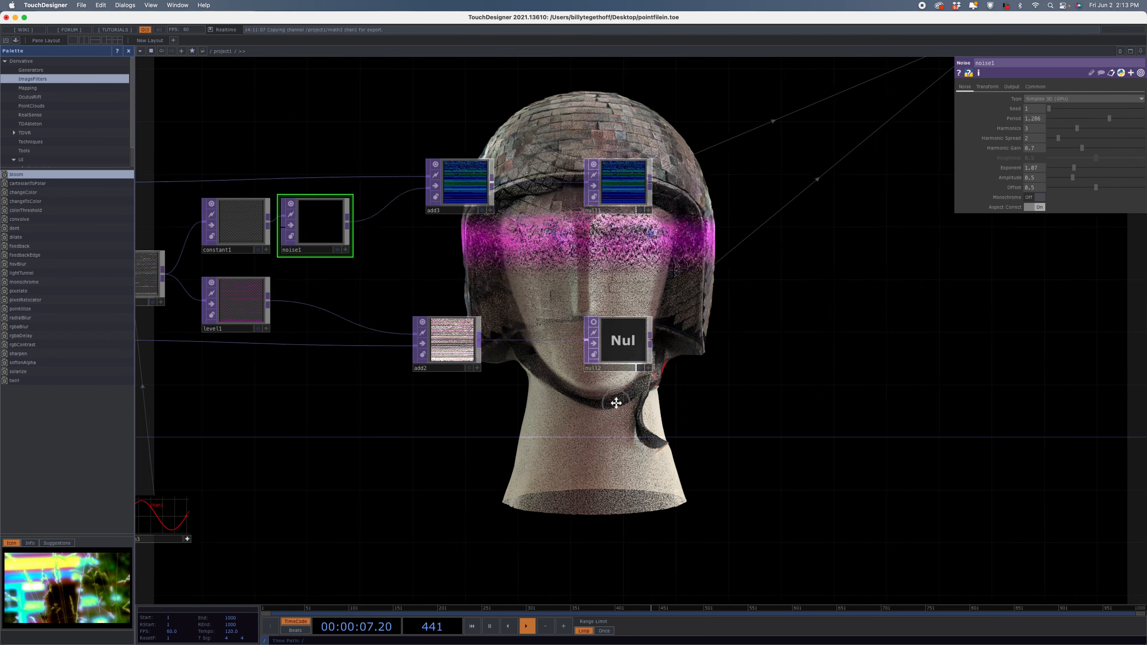
scroll(618, 402, "down", 4)
scroll(617, 402, "down", 3)
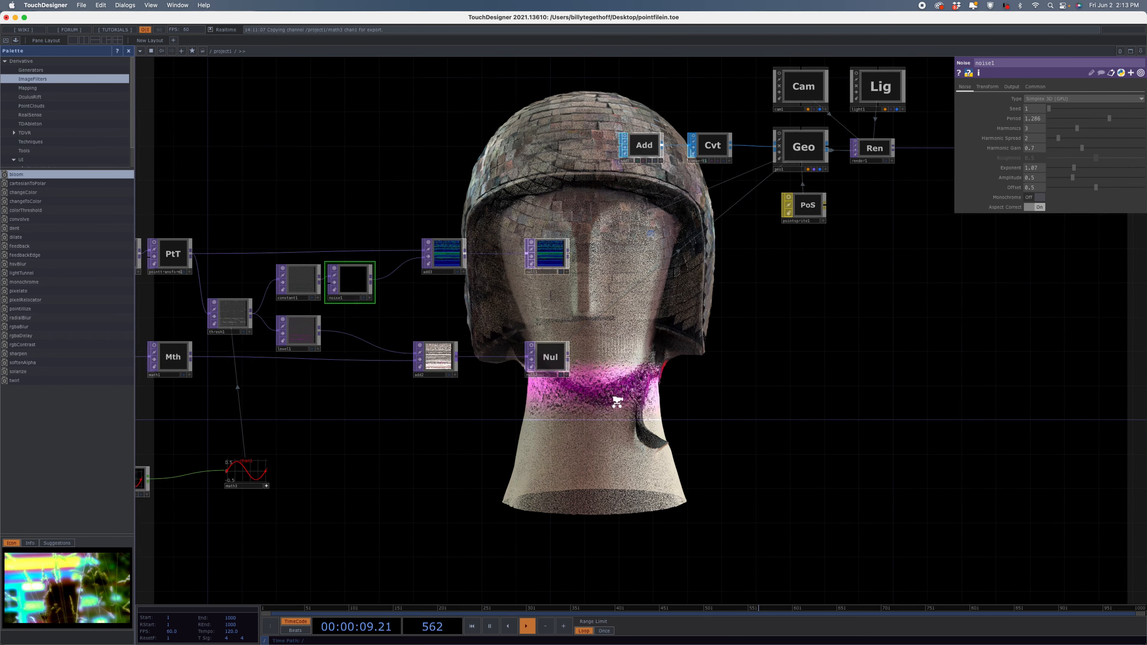
left_click_drag(752, 408, 582, 425)
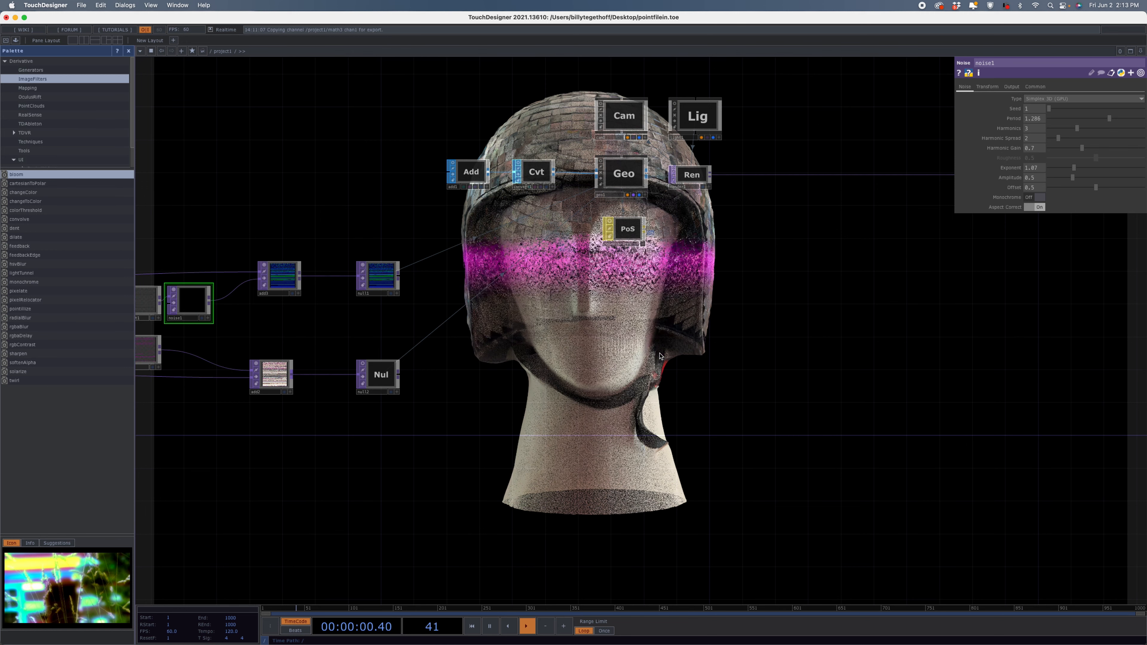
left_click_drag(911, 296, 813, 296)
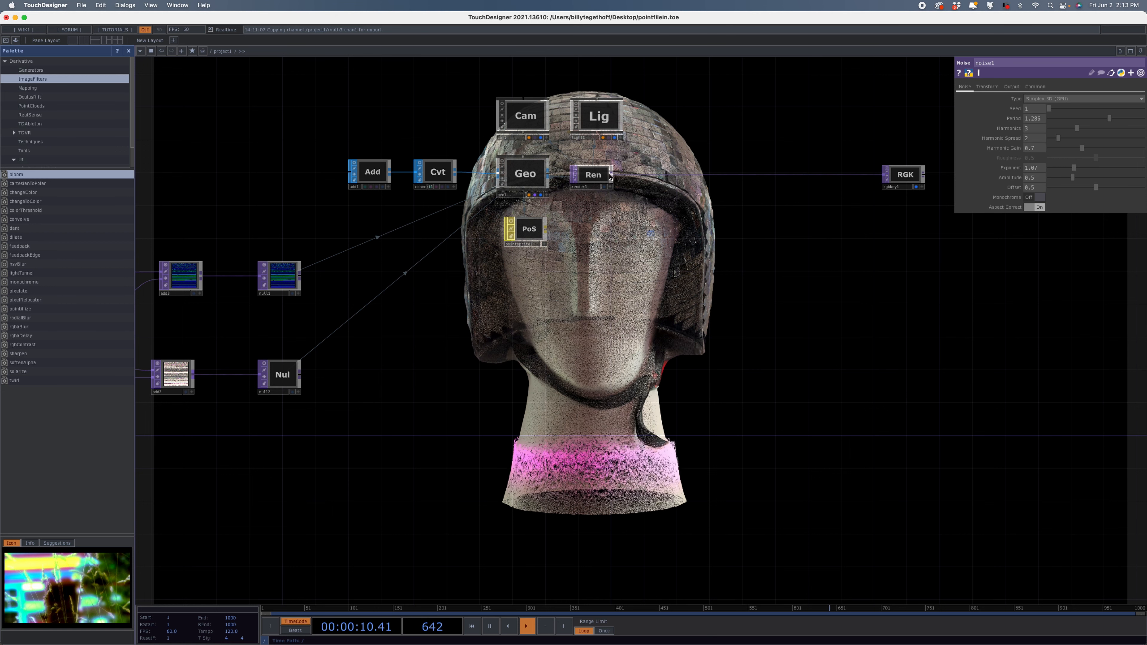
left_click_drag(632, 203, 632, 204)
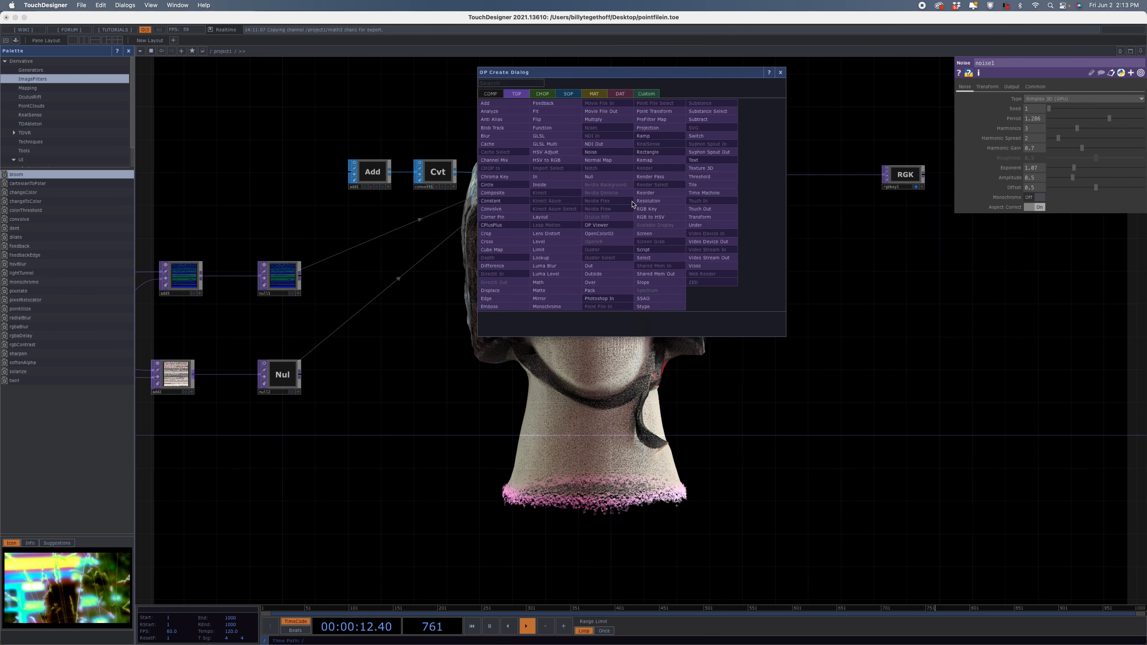
left_click(713, 177)
left_click(650, 244)
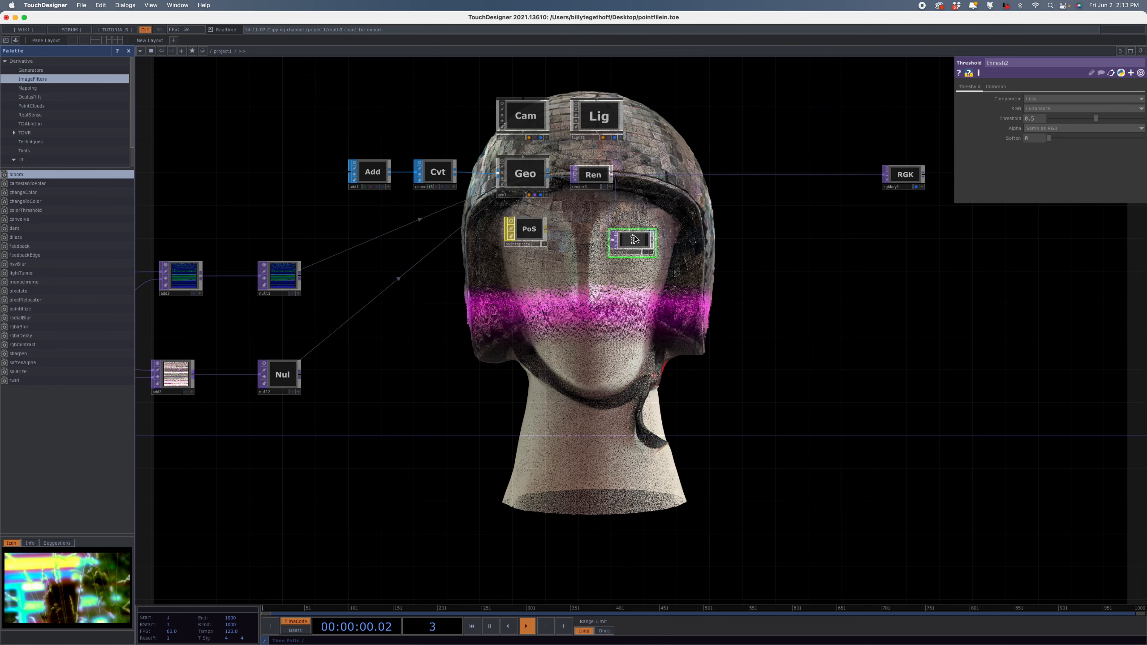
Insert an Add TOP on the connection between the Render and RGB Key operators.
right_click(742, 176)
left_click(758, 166)
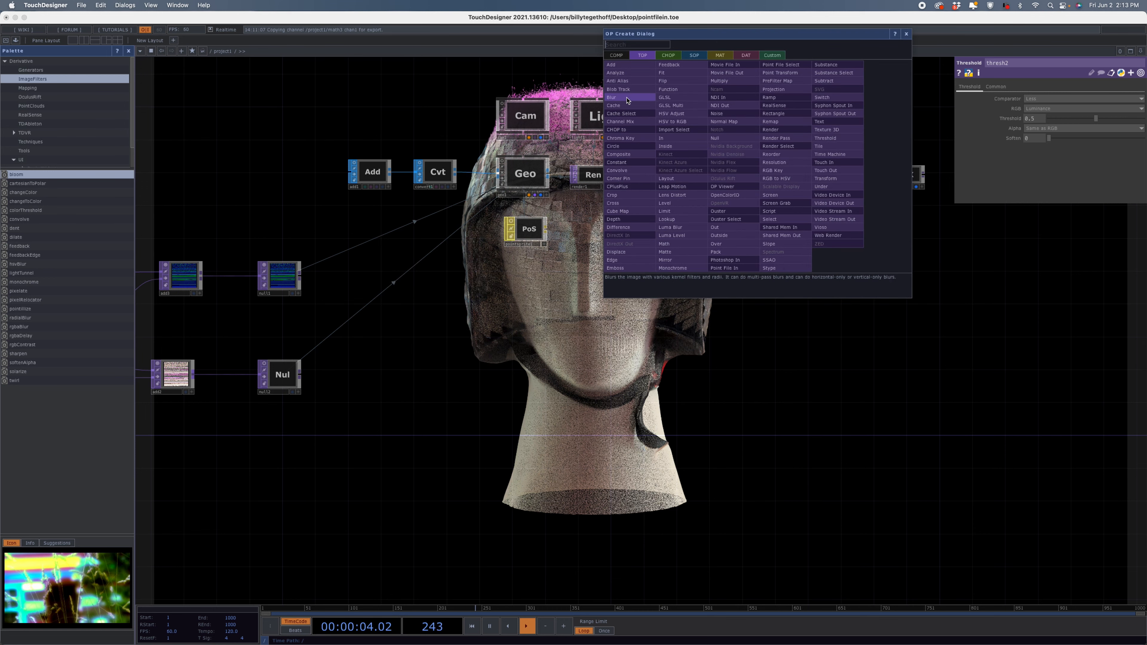
left_click(621, 68)
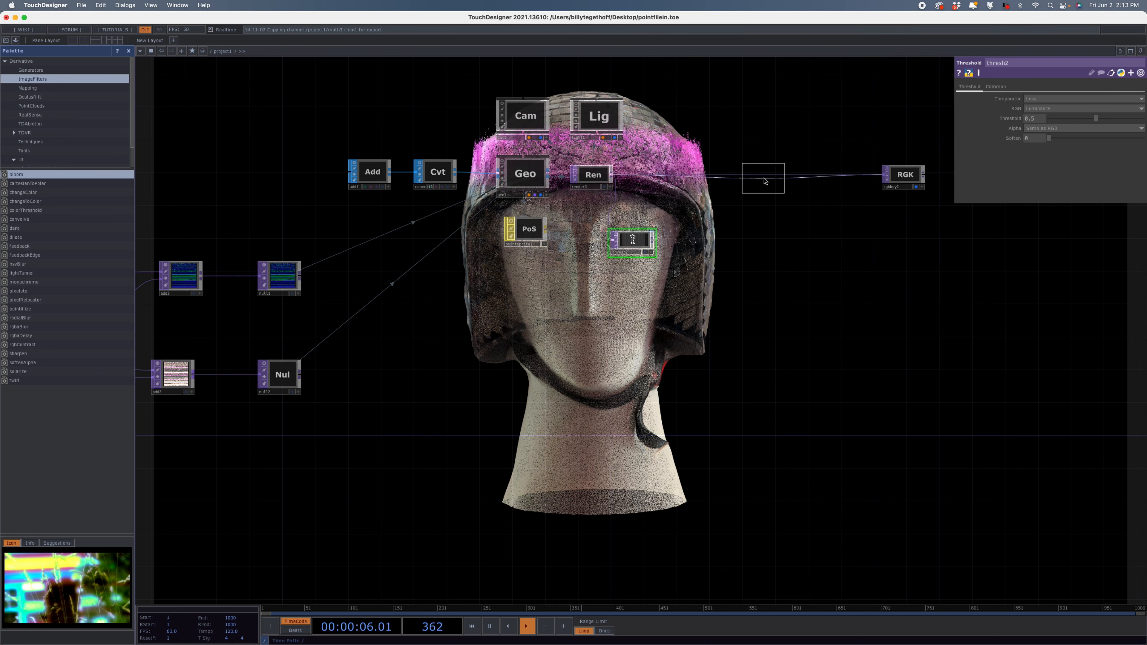
left_click(764, 179)
Configure thresh2 with Comparator Not Equal, RGB Red and a Threshold of 1.
left_click(635, 242)
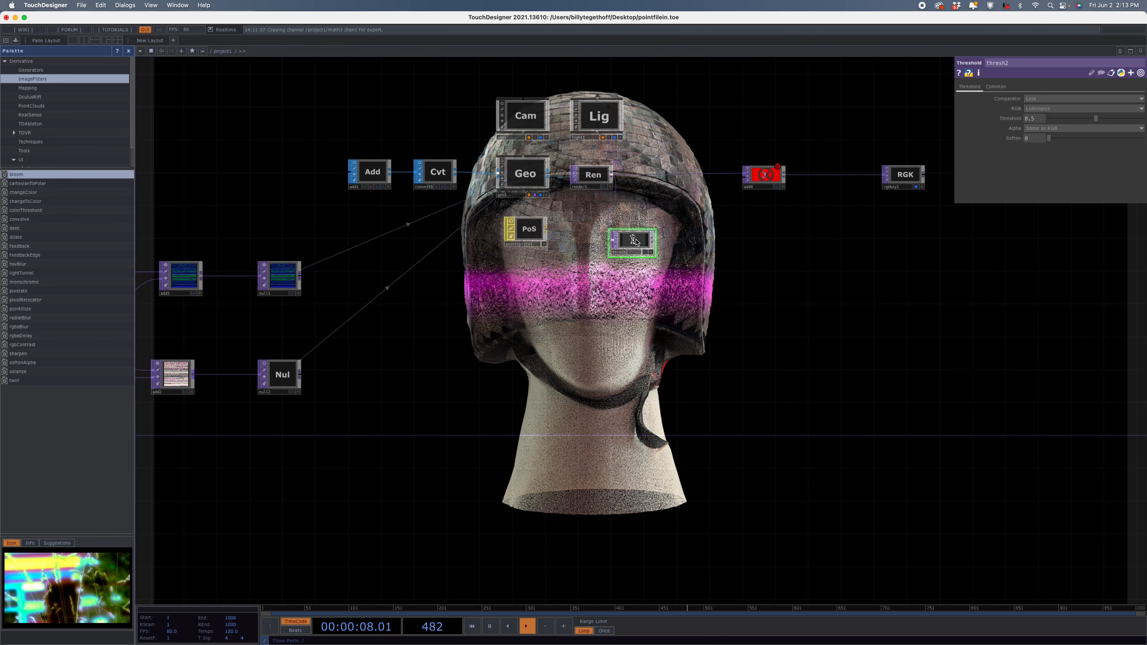
scroll(635, 242, "up", 10)
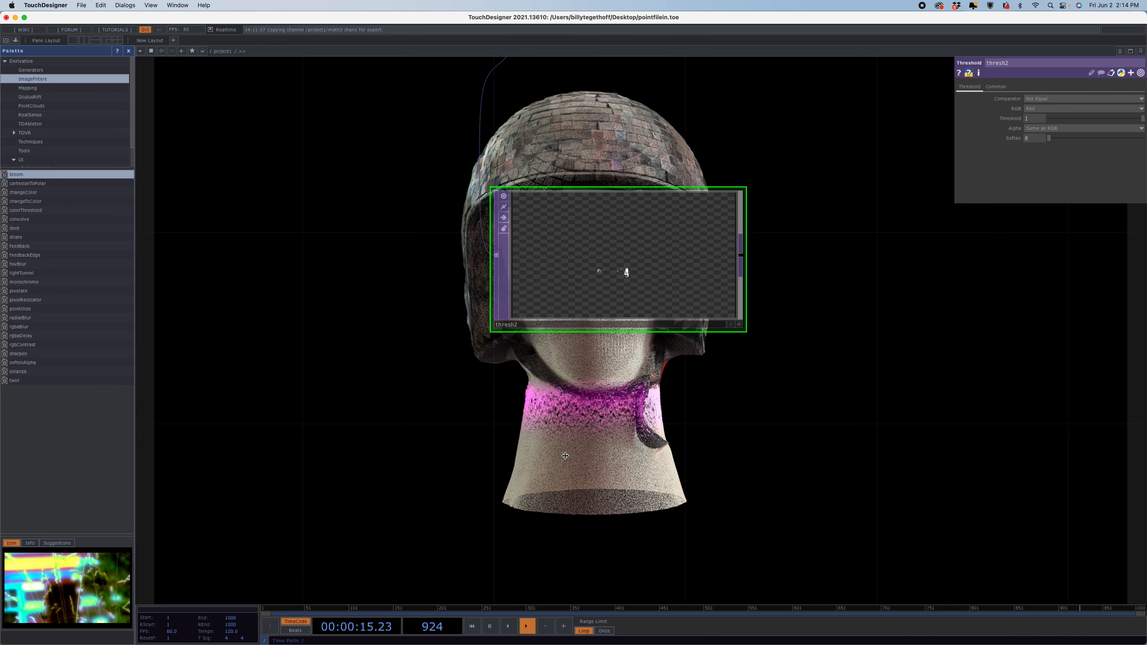
Recolor the scanning band by setting level1's High G to 0 and High B to 0.195.
scroll(395, 423, "down", 3)
left_click_drag(396, 424, 590, 289)
scroll(591, 289, "down", 5)
left_click_drag(573, 335, 653, 333)
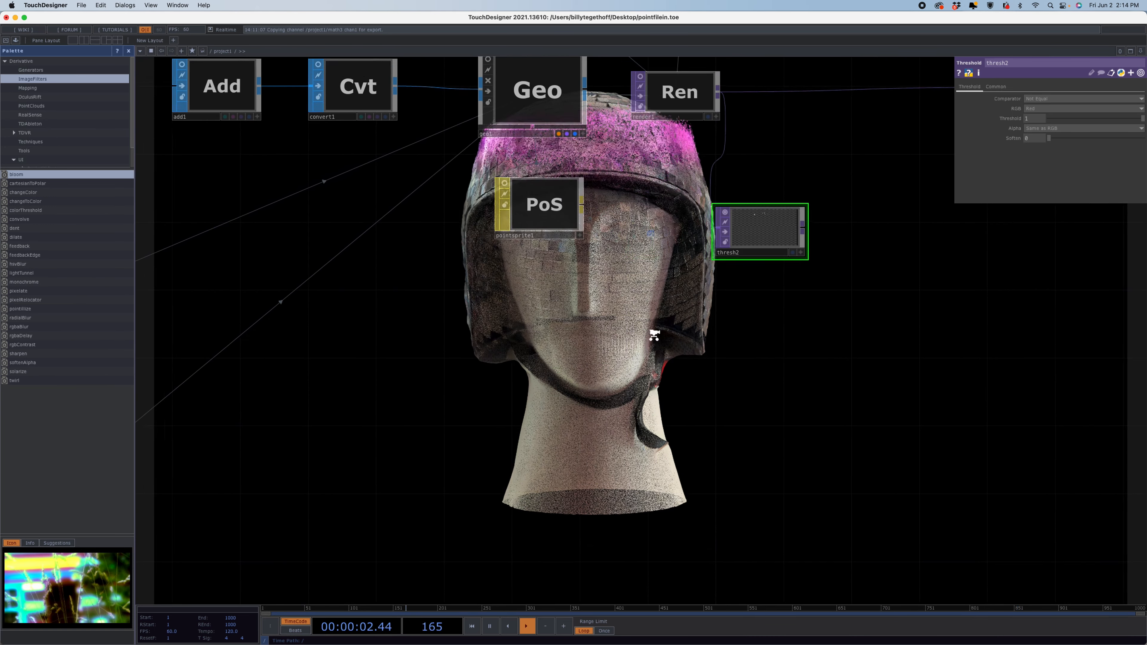
scroll(653, 333, "down", 5)
left_click_drag(210, 401, 496, 380)
left_click(319, 400)
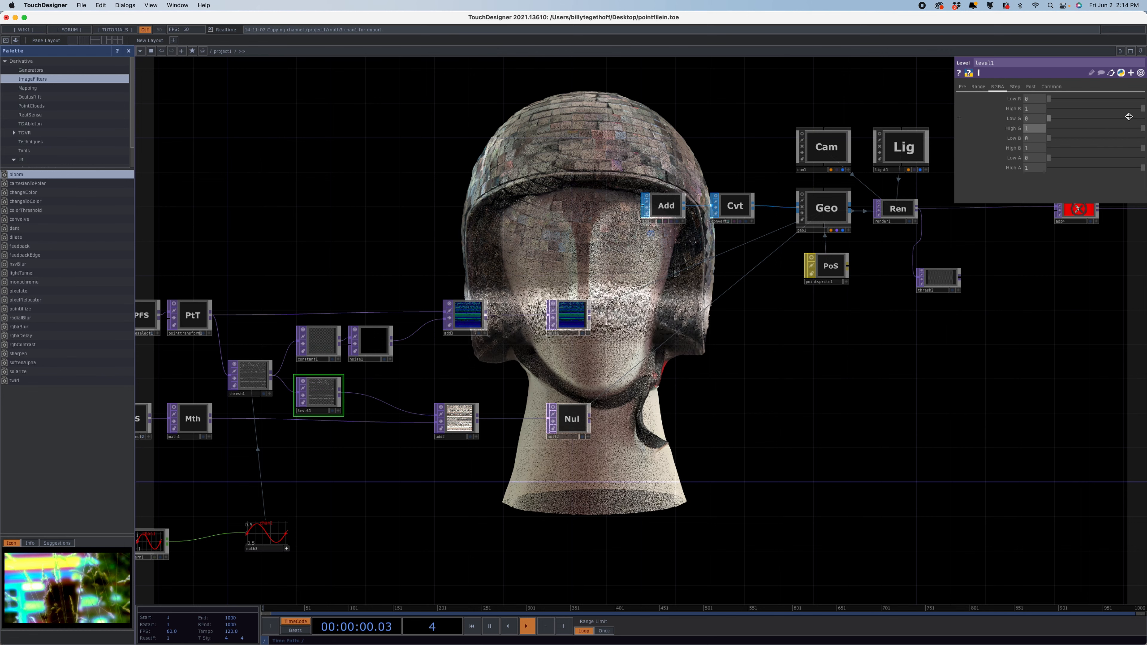
left_click_drag(1137, 105, 1005, 131)
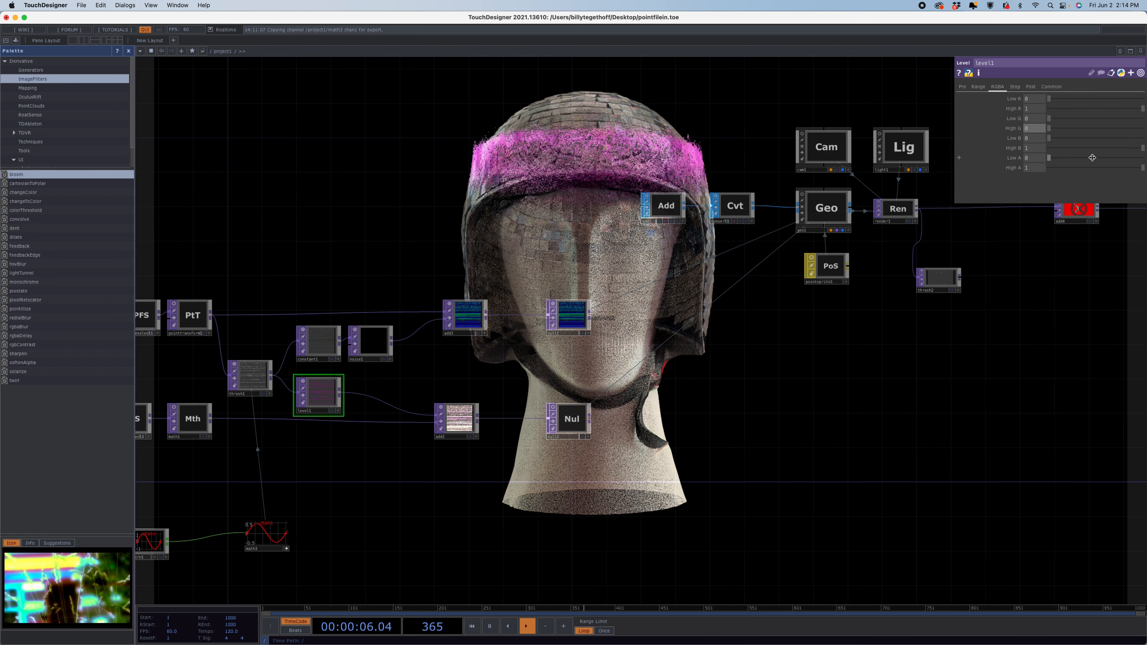
left_click_drag(1143, 150, 981, 147)
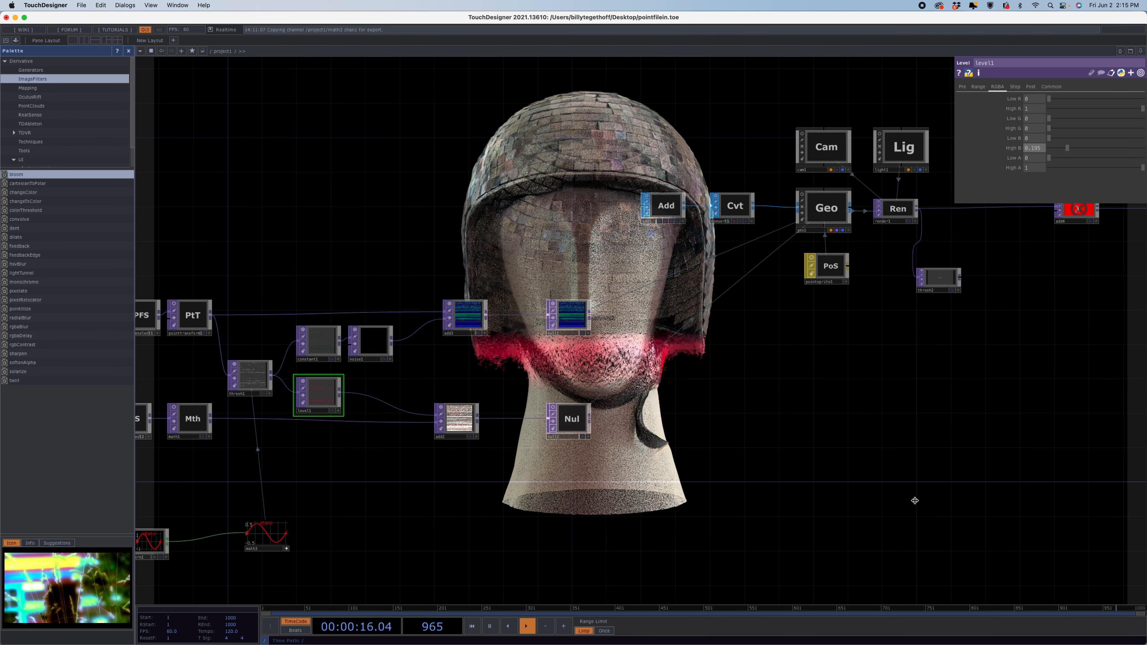
Try the Equal comparator on the thresh2 operator and return it to Not Equal, keeping RGB on Red.
left_click_drag(765, 488, 484, 443)
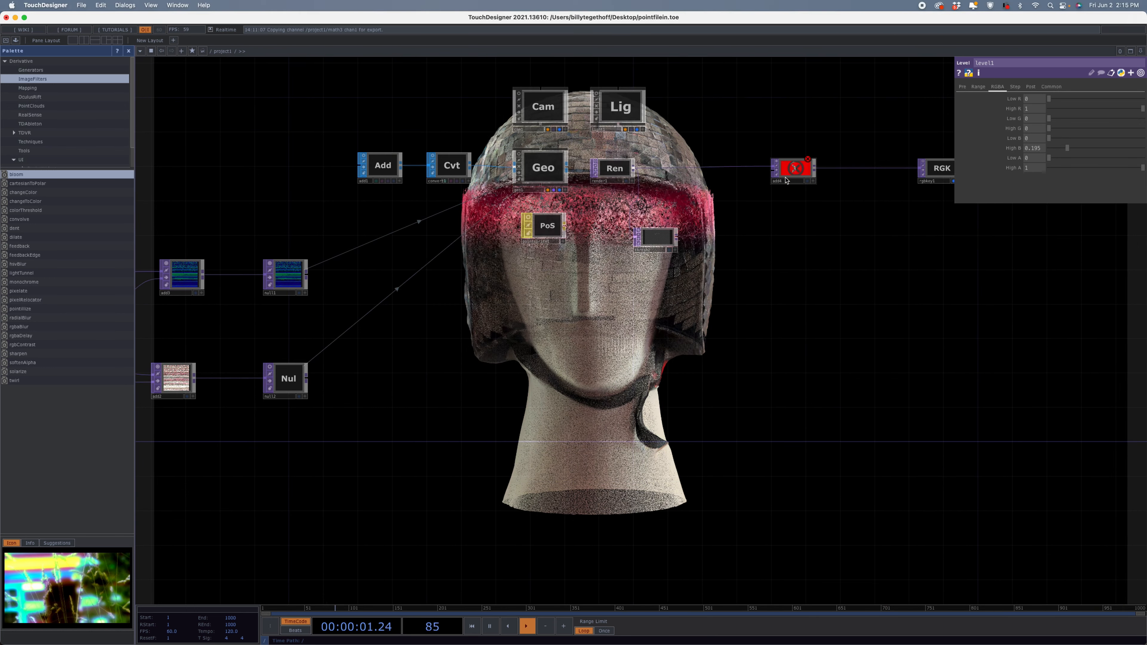
left_click(663, 240)
scroll(661, 239, "up", 5)
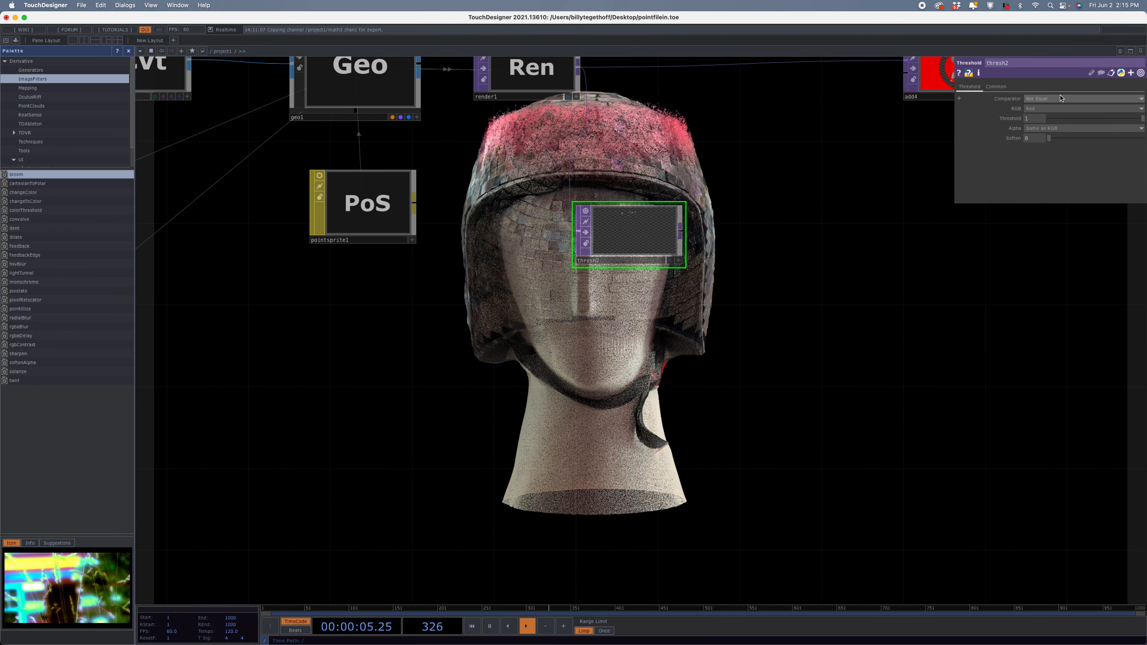
left_click(1038, 99)
left_click(1041, 140)
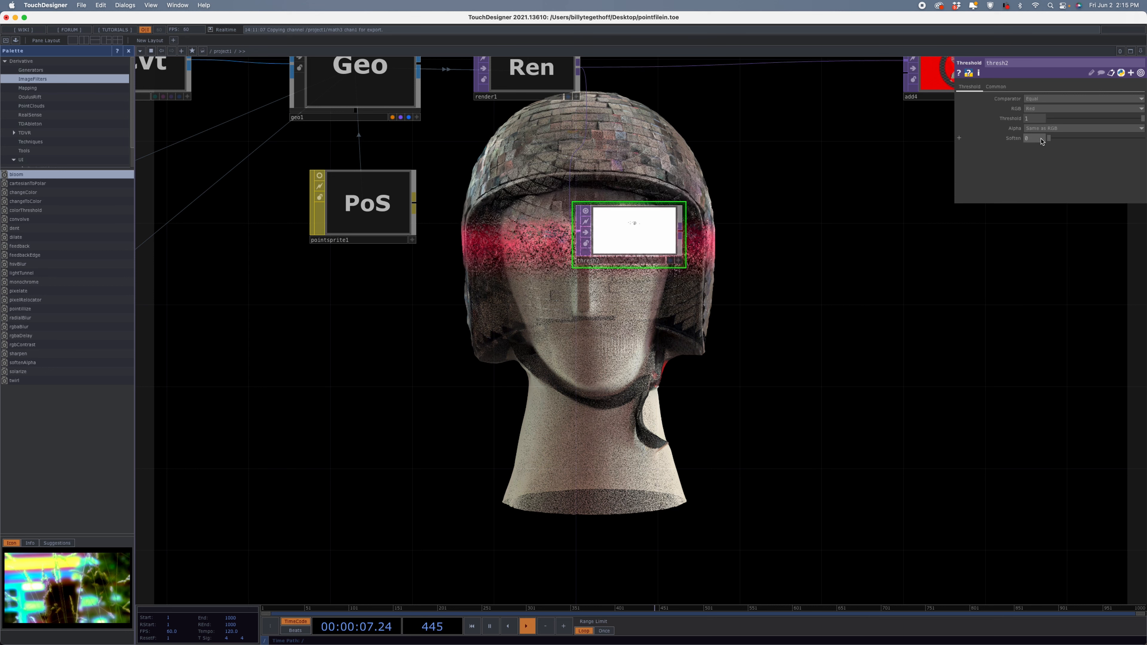
left_click(1049, 141)
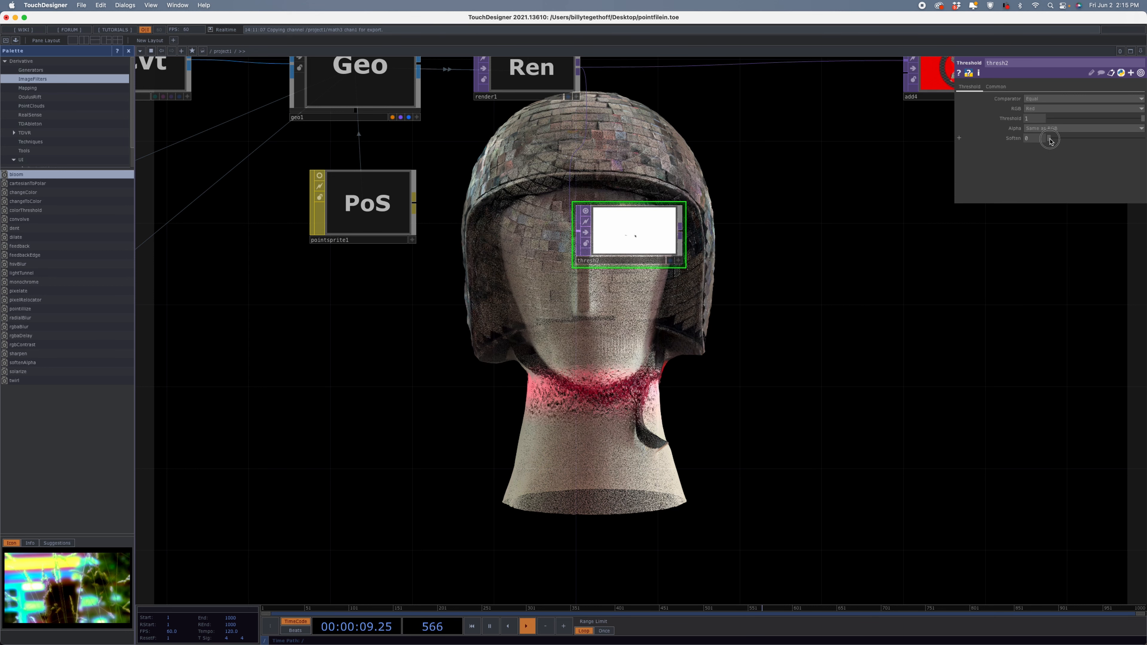
left_click(1045, 99)
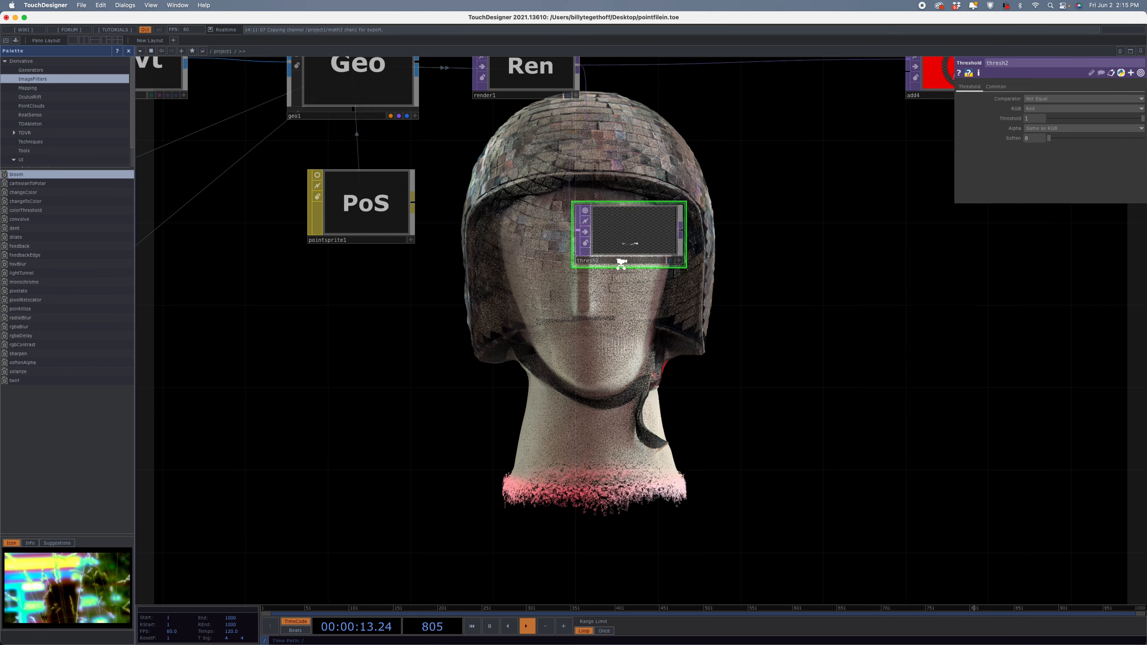
scroll(622, 262, "up", 3)
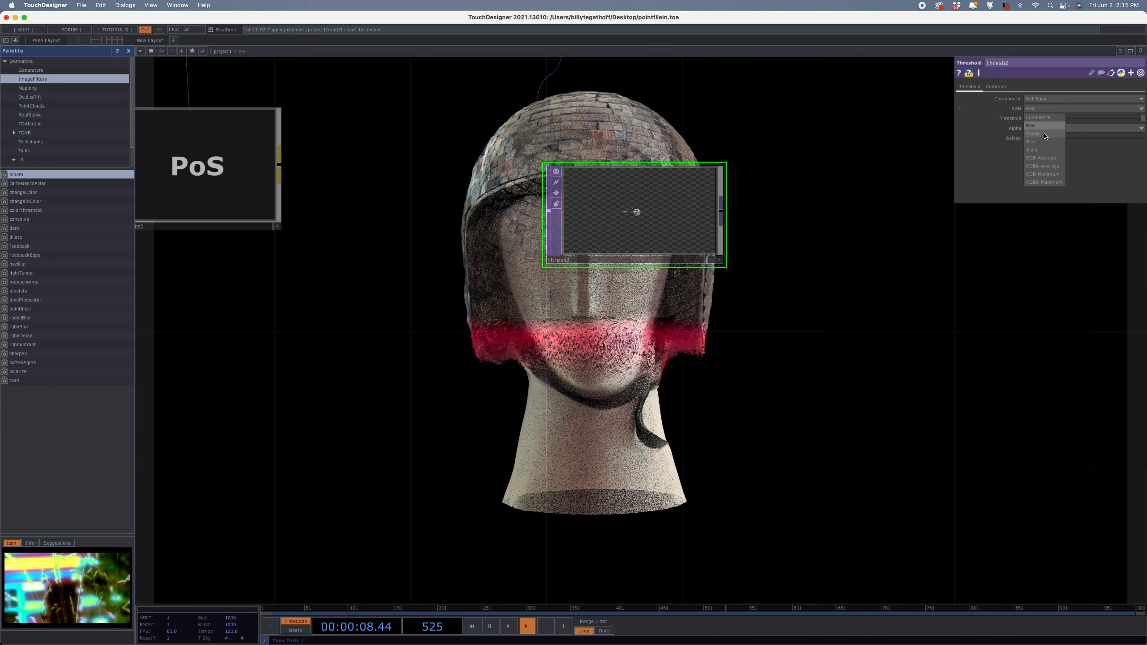
left_click(773, 387)
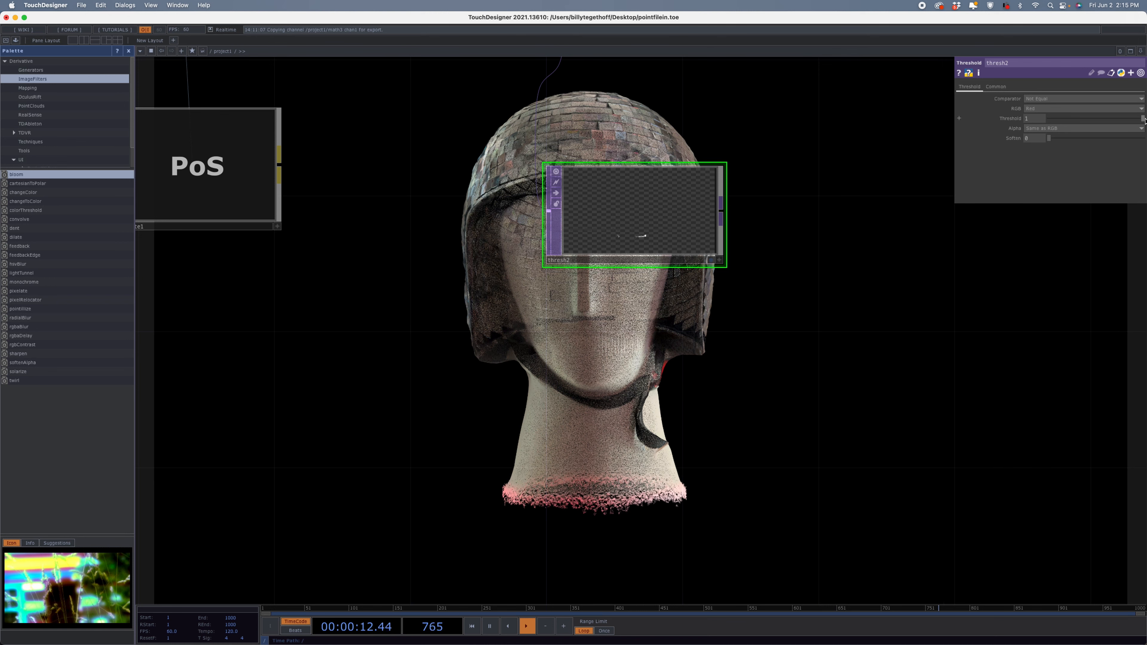
Add the palette's bloom component beside thresh2, feed thresh2 into it and wire its output into the add4 operator.
scroll(867, 368, "down", 3)
left_click_drag(865, 365, 544, 442)
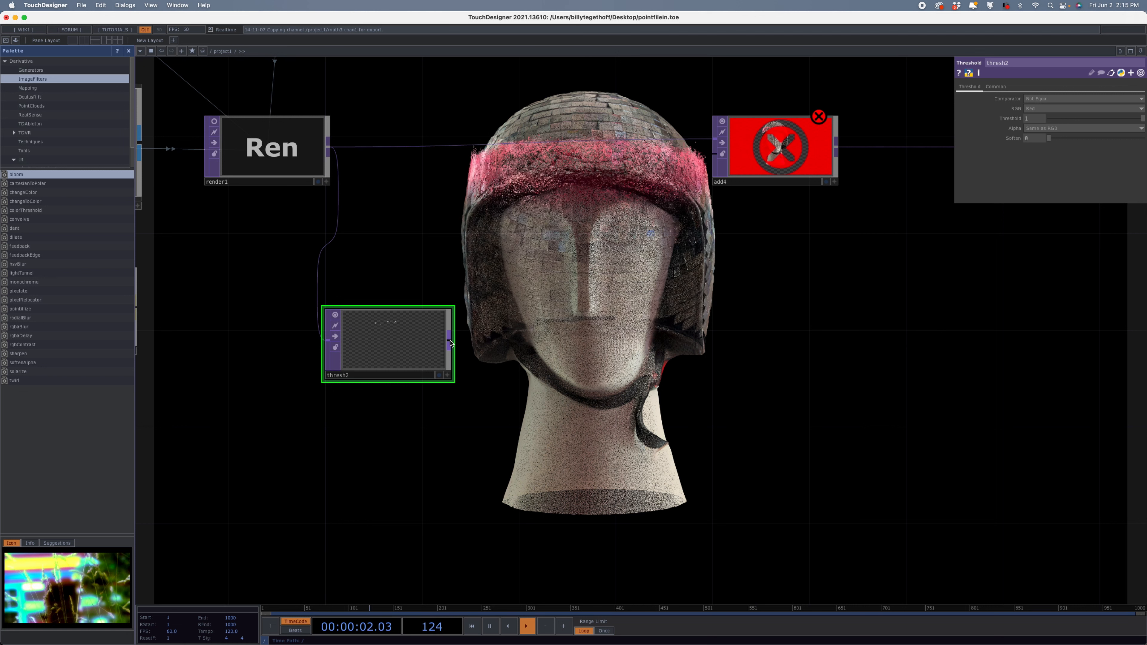
scroll(451, 343, "down", 2)
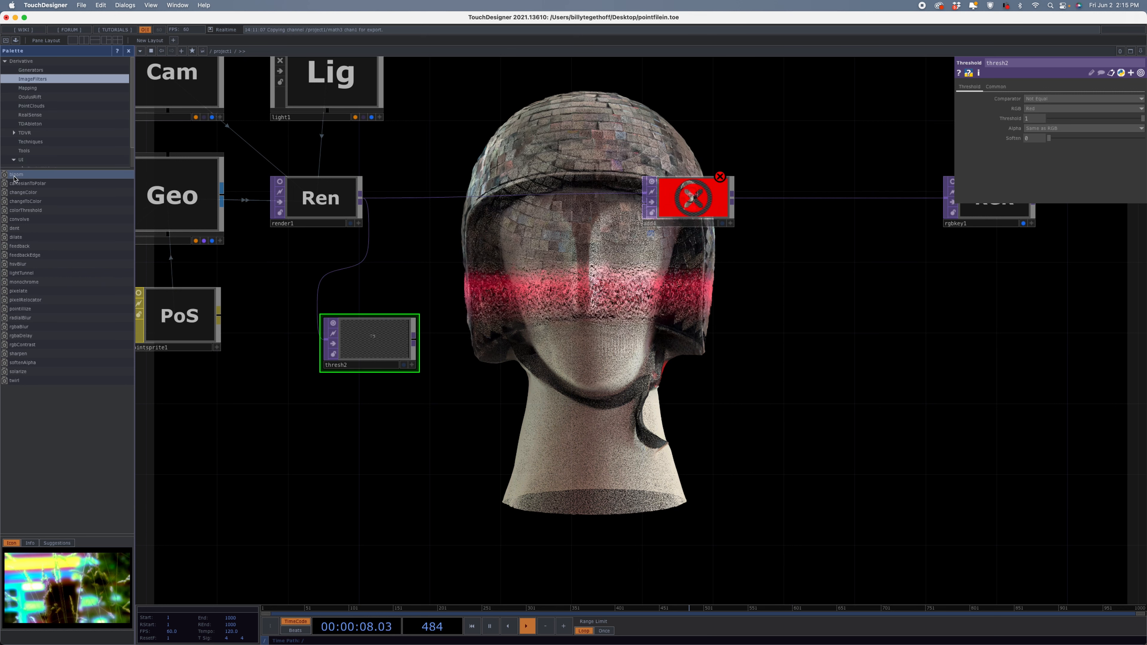
left_click_drag(527, 410, 526, 409)
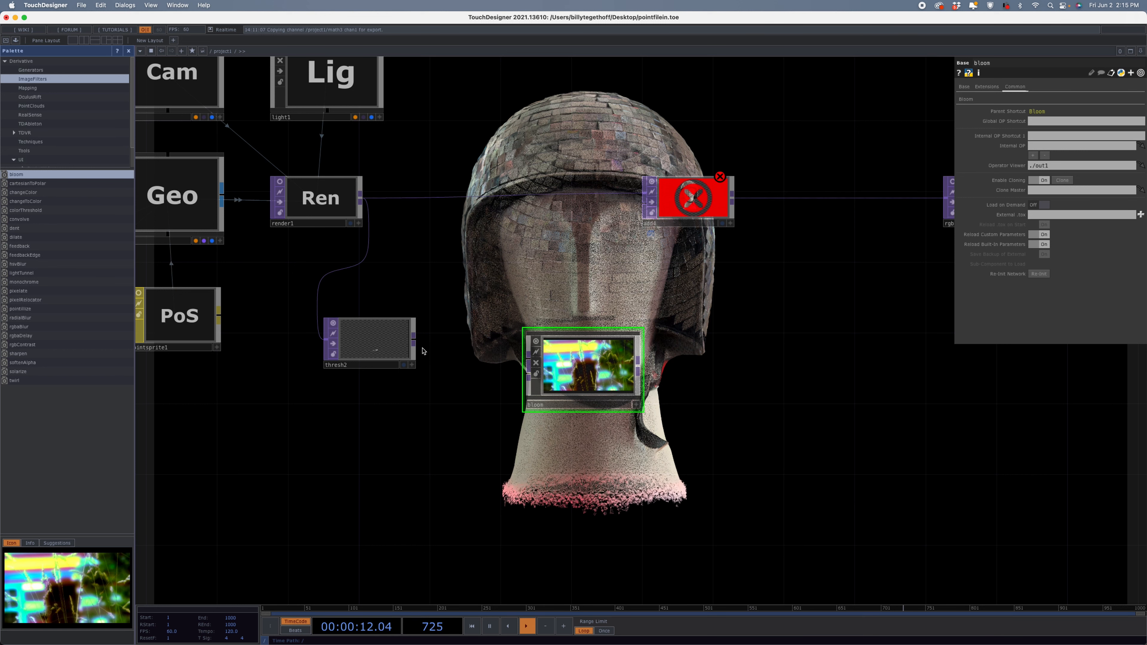
left_click_drag(511, 359, 527, 362)
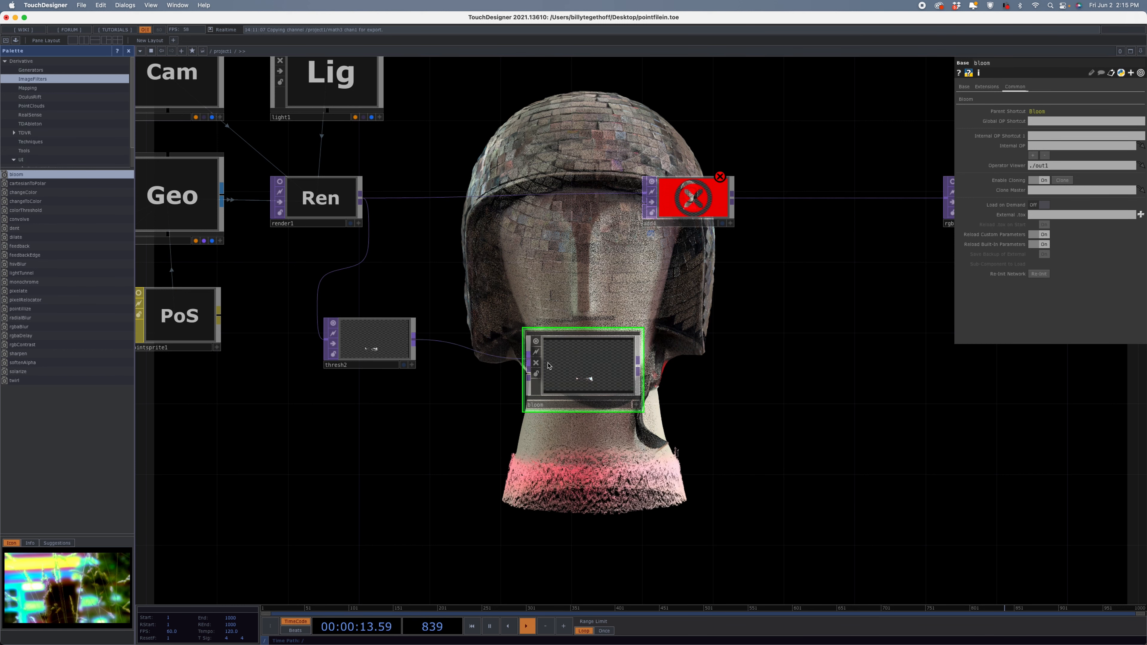
left_click_drag(612, 376, 569, 372)
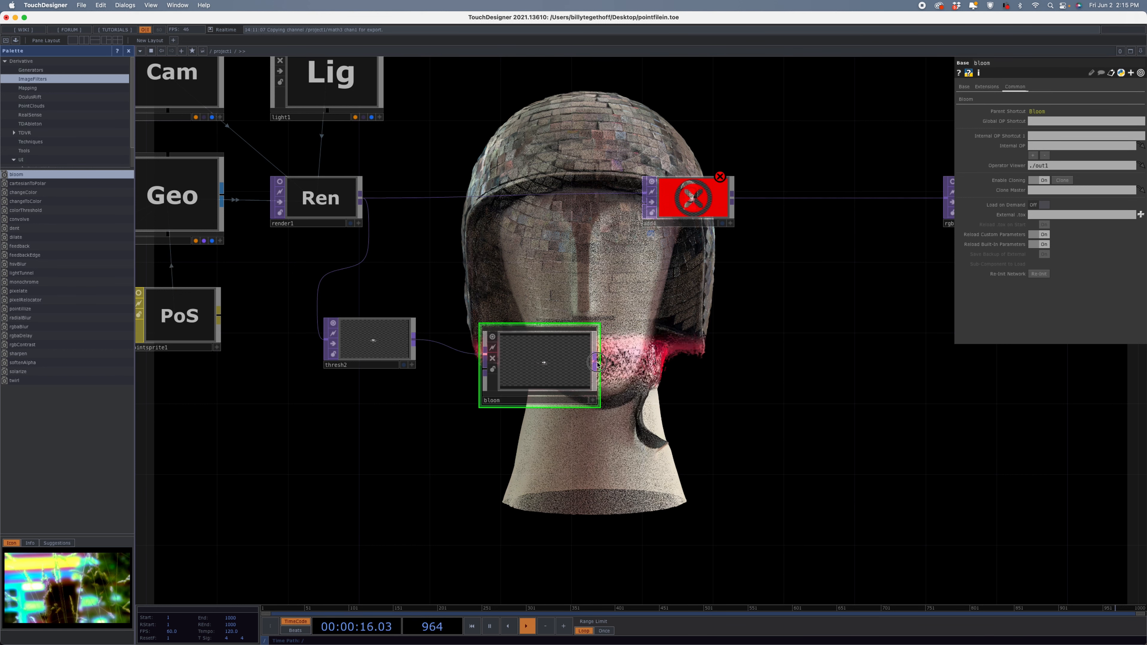
left_click_drag(610, 234, 653, 221)
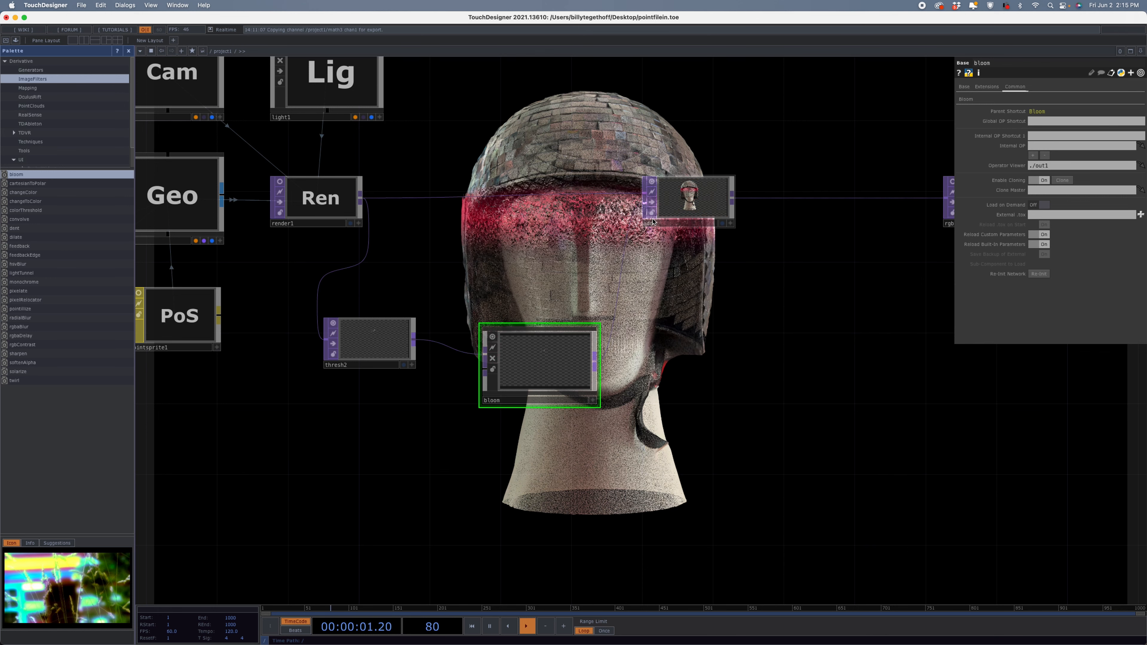
Set the bloom component's Ramp Glow Level to 0, Threshold to 0, Intensity to 1.66 and Glow Level to 0.54.
scroll(646, 315, "down", 2)
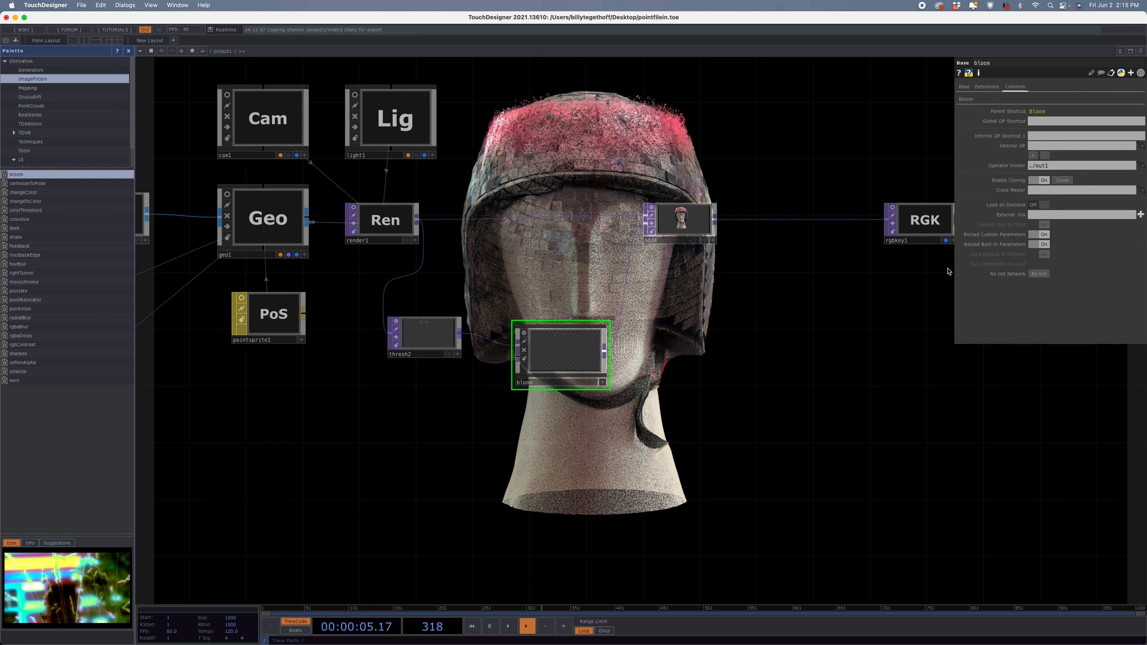
left_click(965, 100)
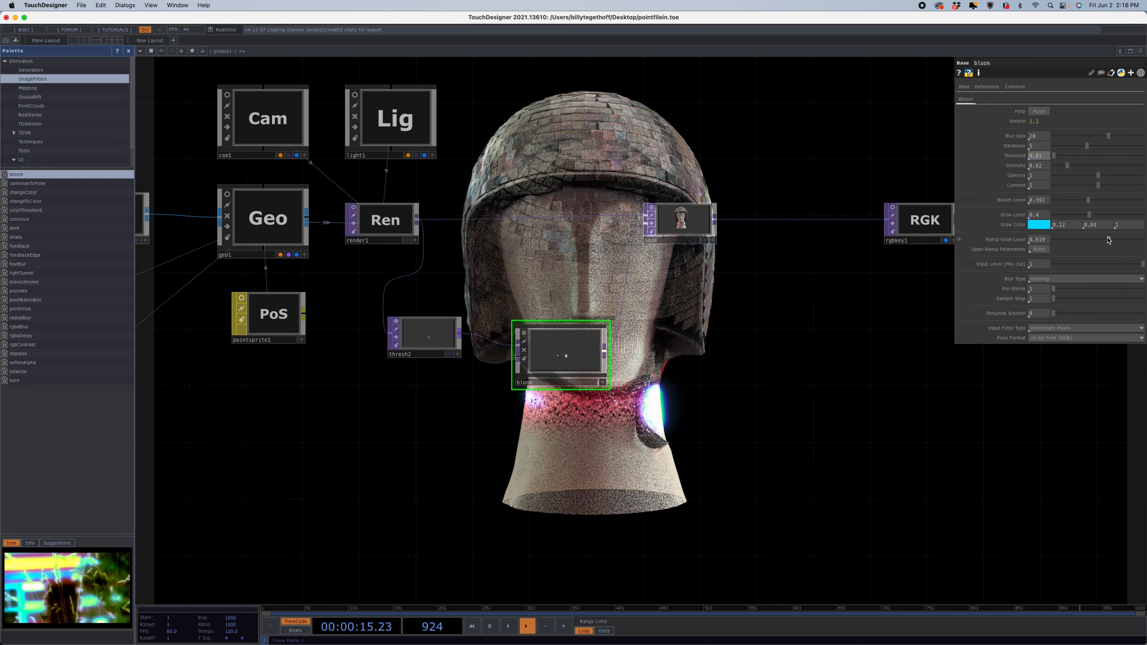
left_click_drag(1107, 240, 985, 244)
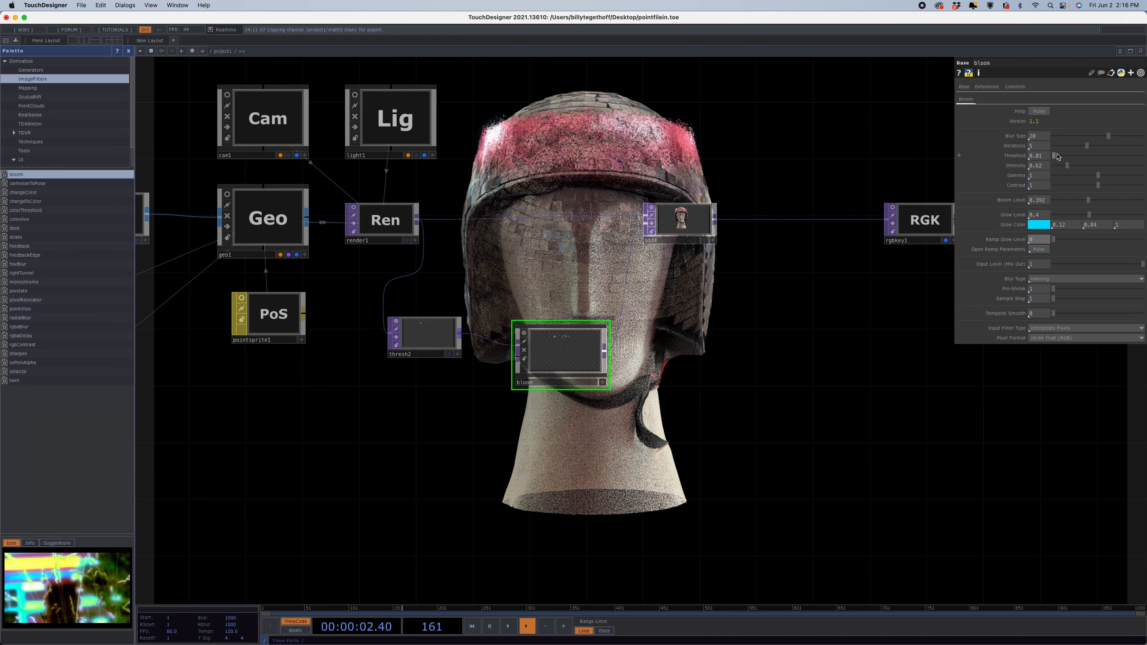
left_click_drag(1054, 155, 1091, 166)
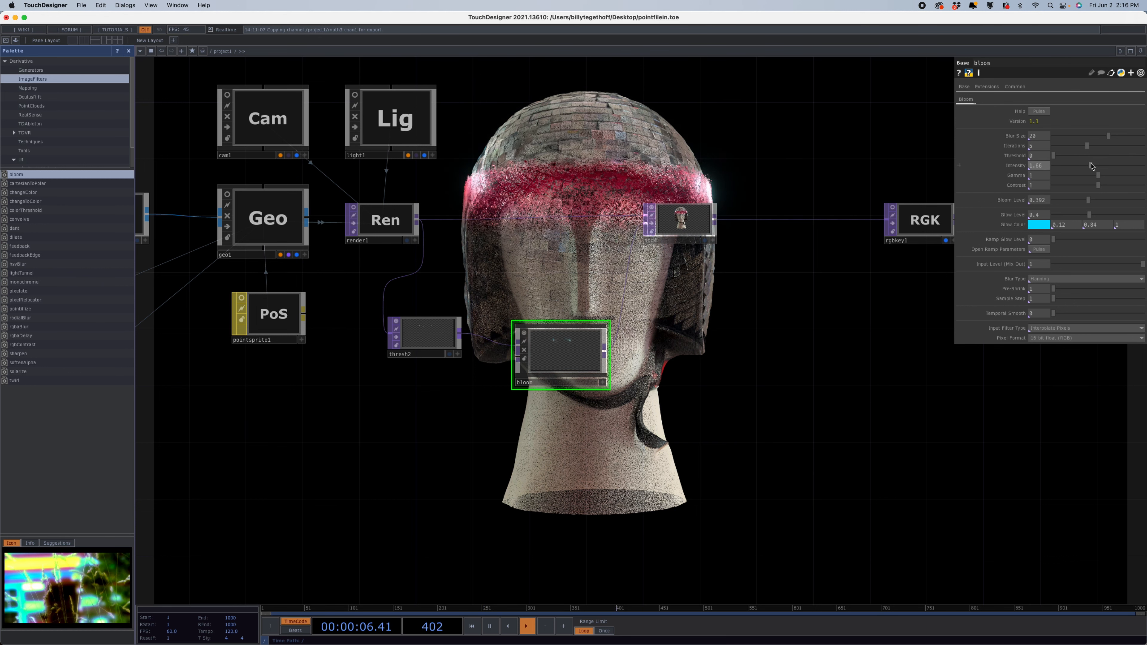
left_click_drag(1083, 216, 1102, 217)
Try blue and white as the bloom's Glow Color and settle on pure red (1, 0, 0).
left_click(1038, 224)
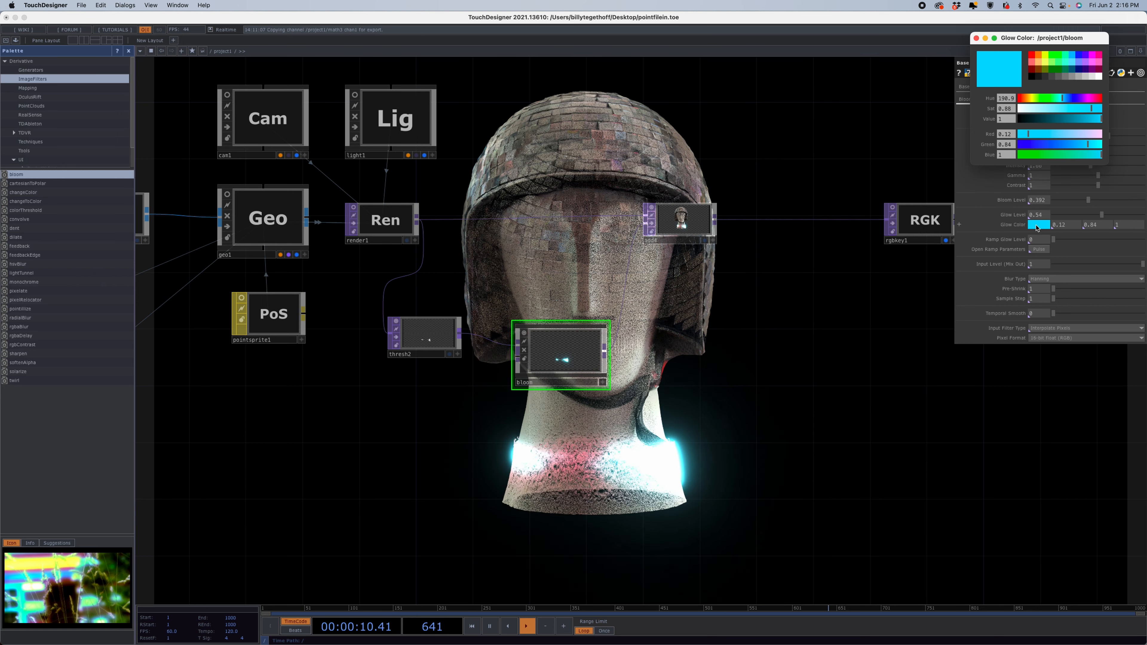
left_click(1079, 57)
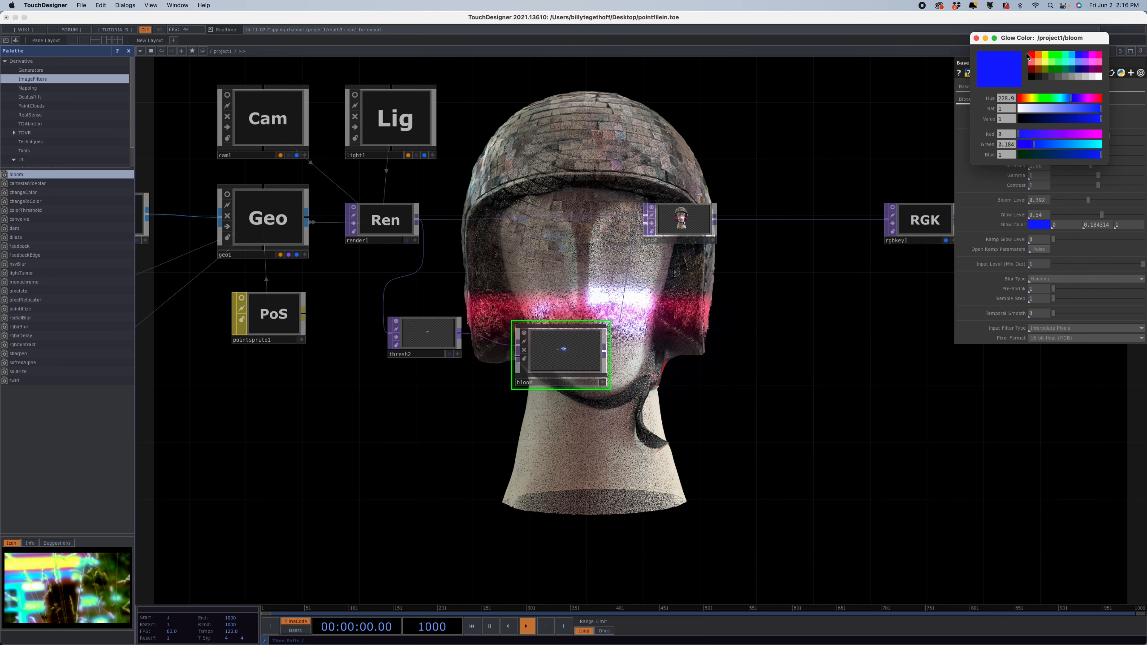
left_click(1032, 55)
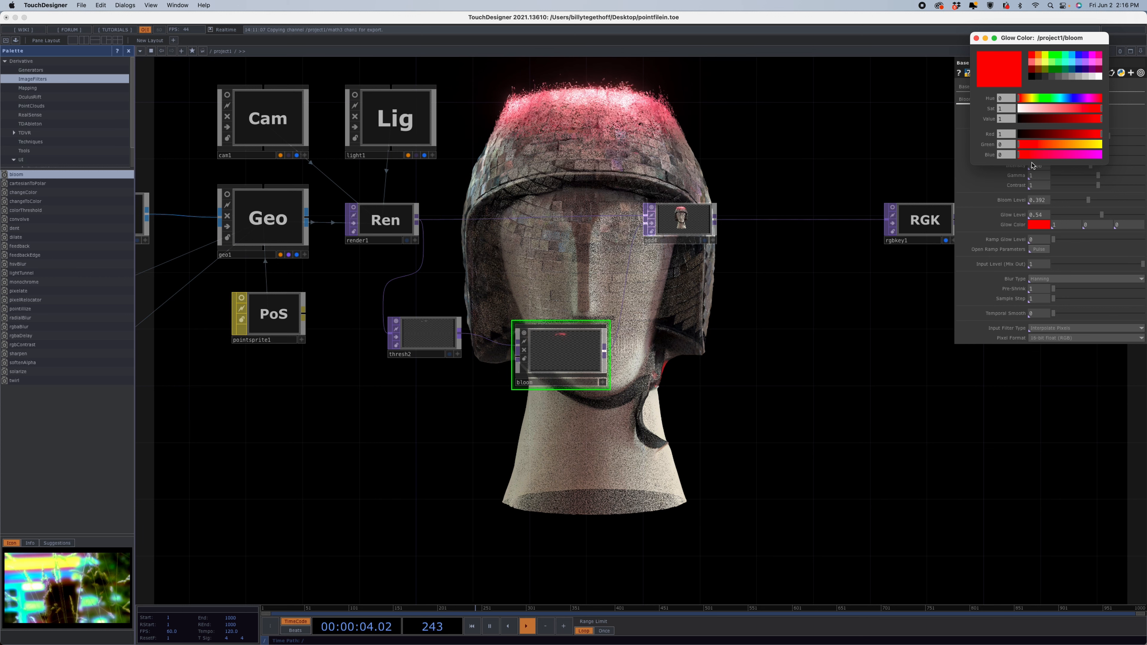
left_click(1101, 77)
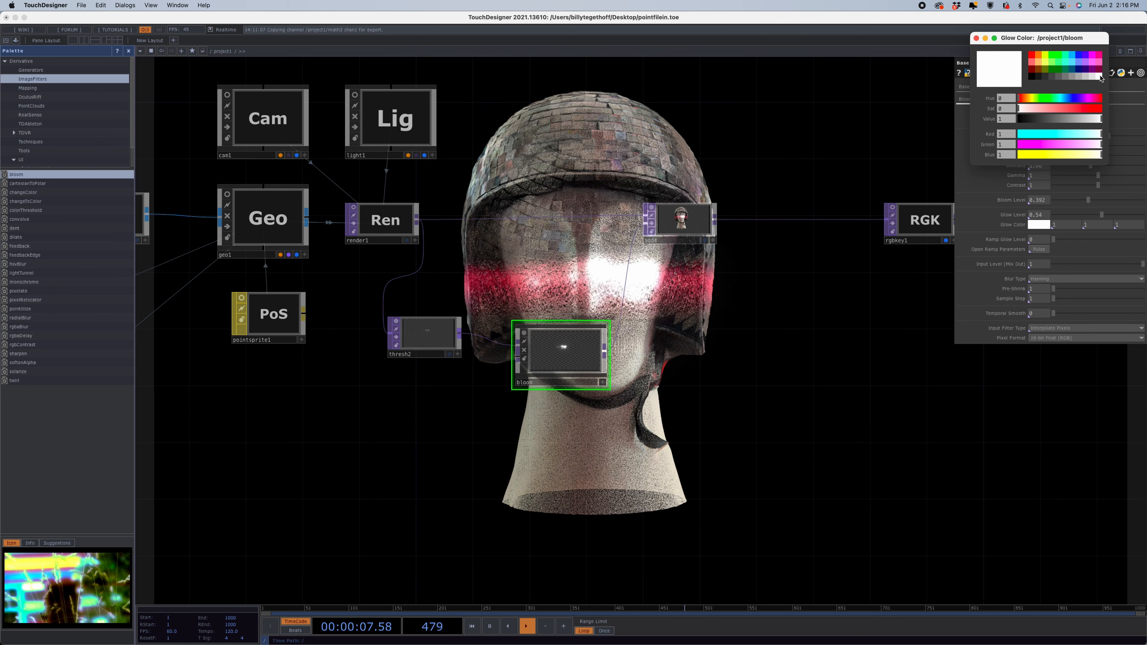
left_click(1033, 58)
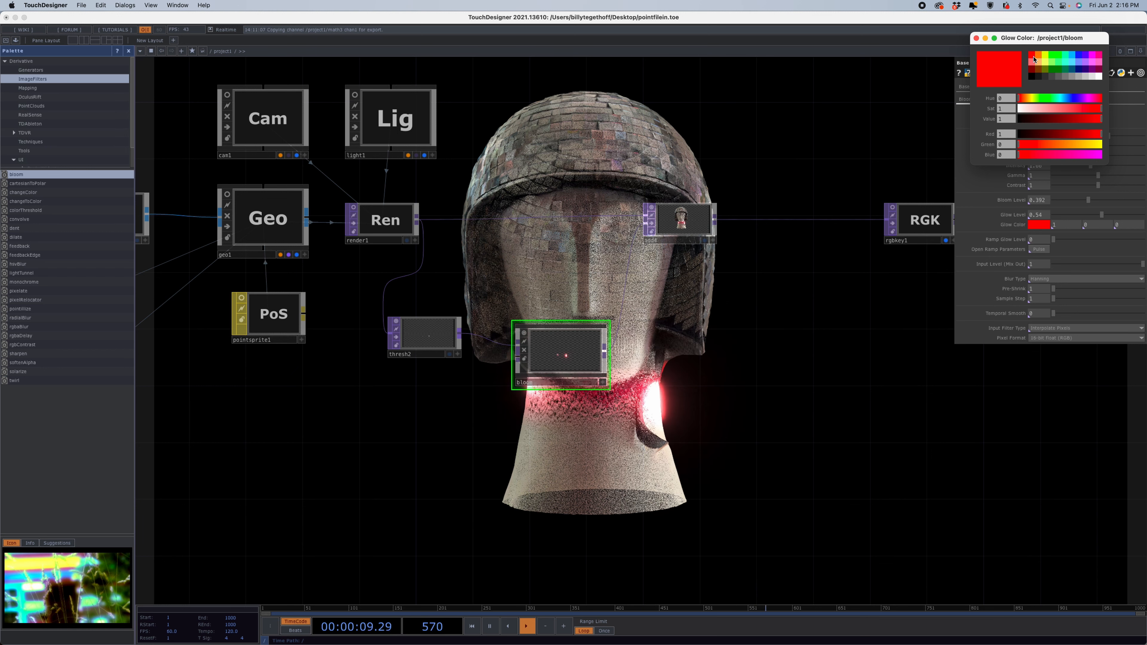
left_click(976, 37)
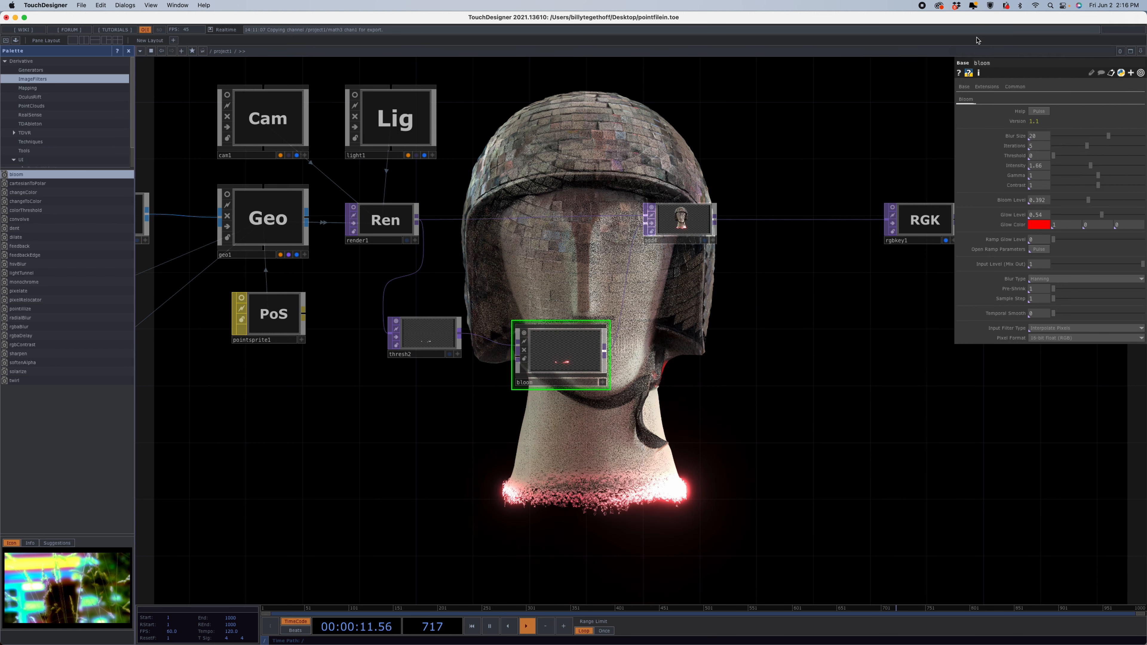
Strengthen the bloom with Glow Level 0.635, Bloom Level 0.577, Blur Size 21 and Intensity 3.1.
left_click_drag(1089, 167, 1091, 166)
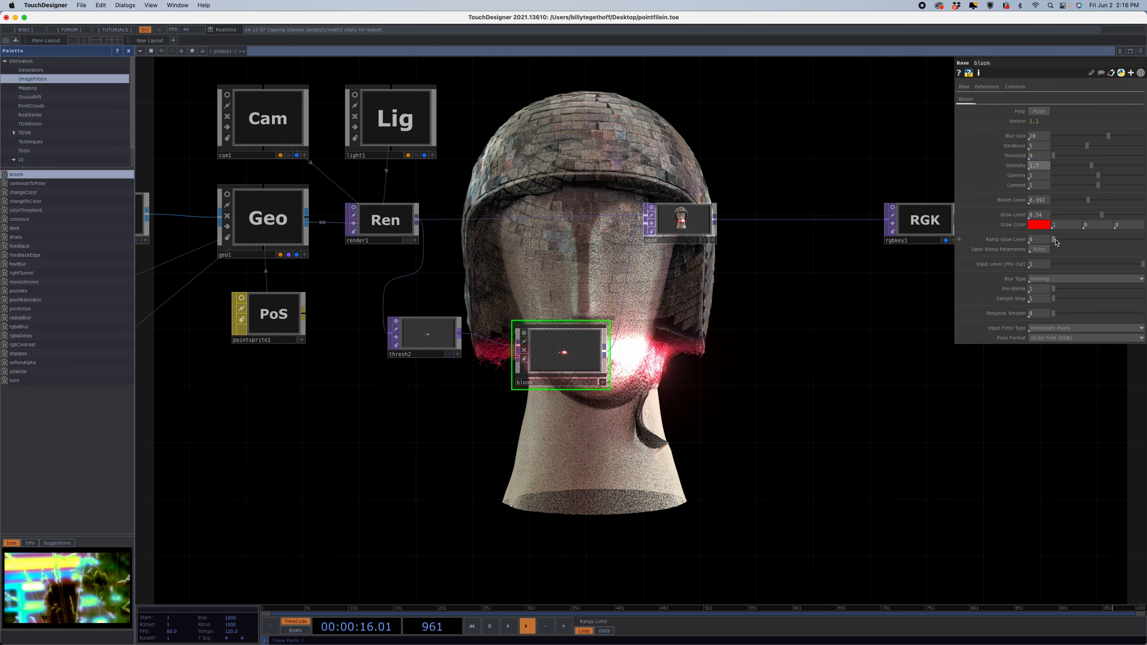
left_click_drag(1102, 215, 1113, 216)
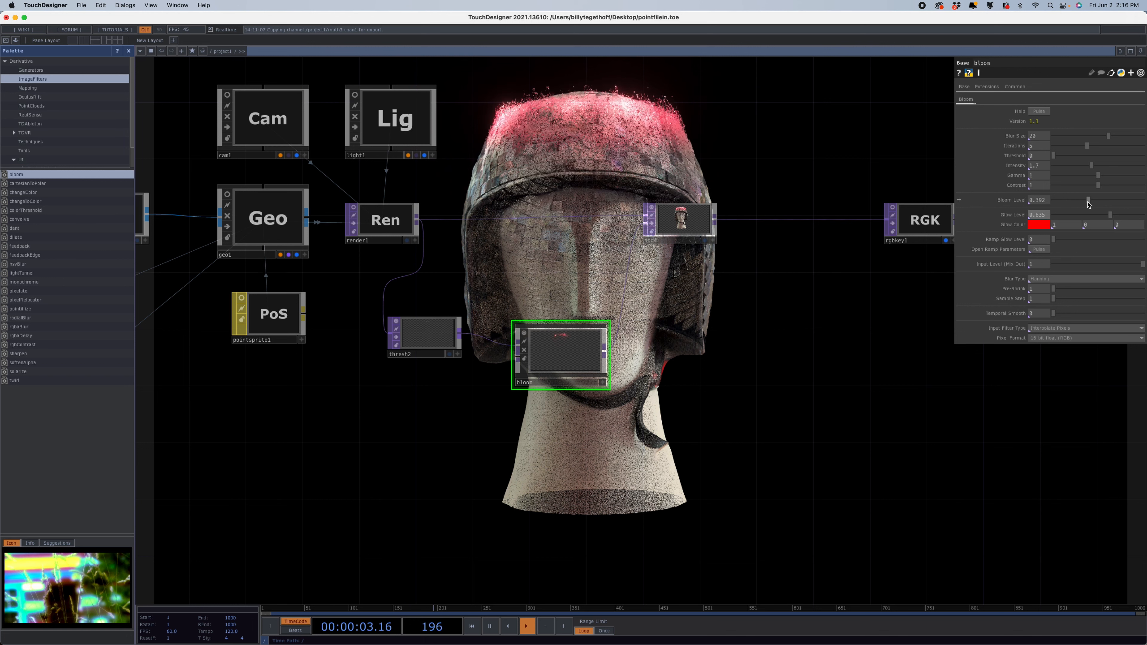
left_click_drag(1088, 202, 1105, 202)
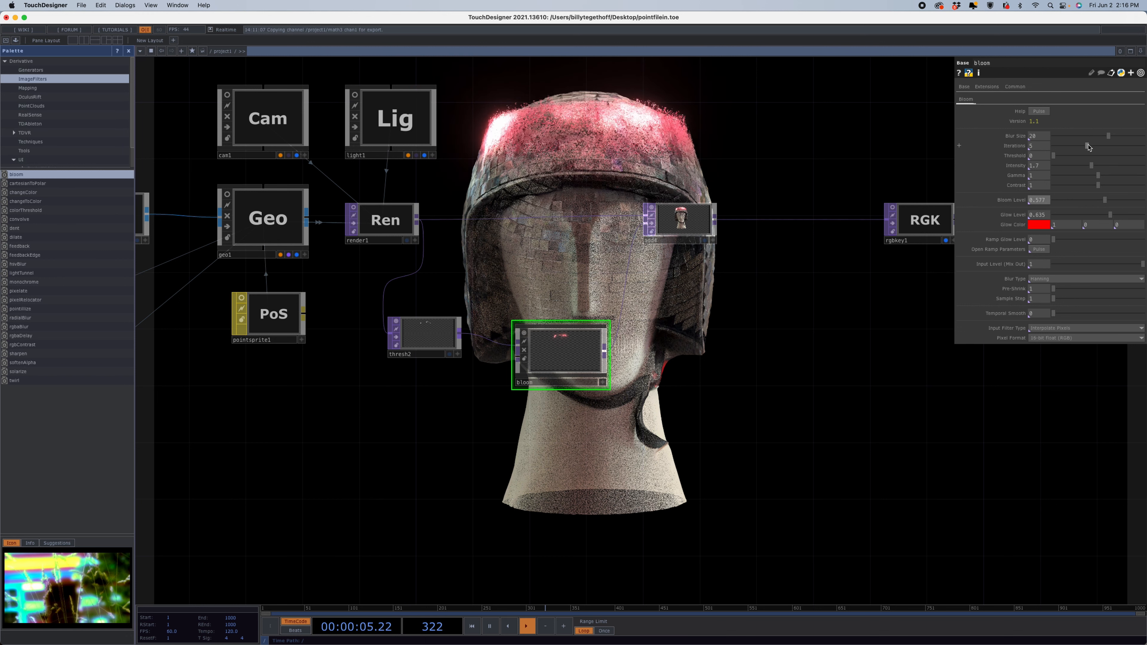
left_click_drag(1087, 145, 1113, 138)
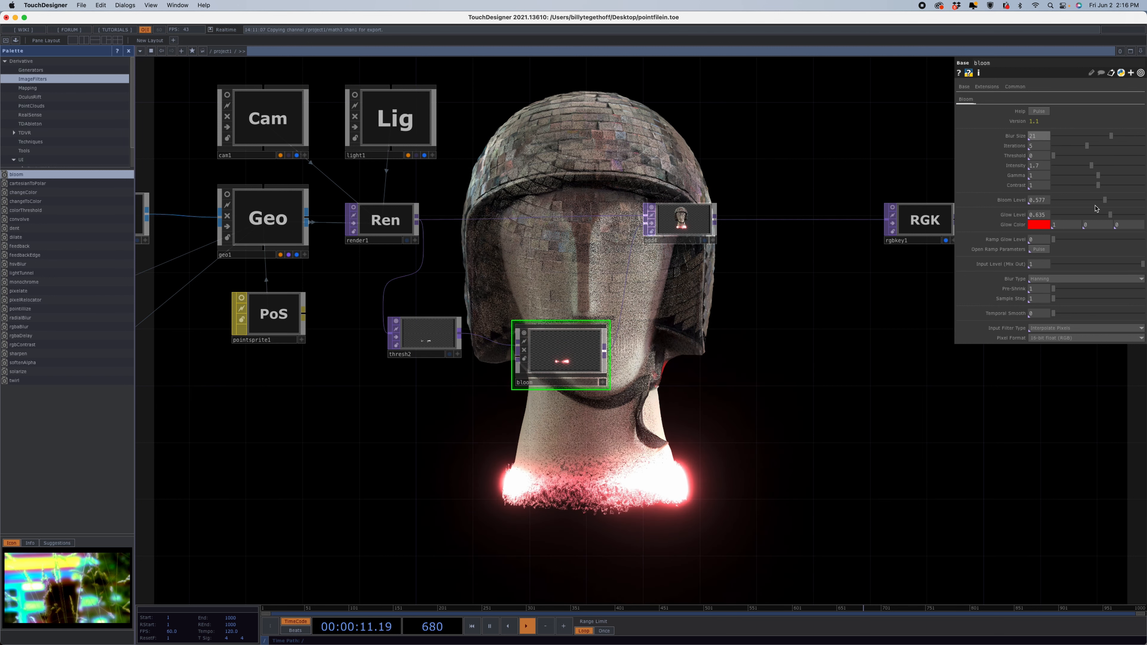
left_click_drag(1091, 167, 1123, 167)
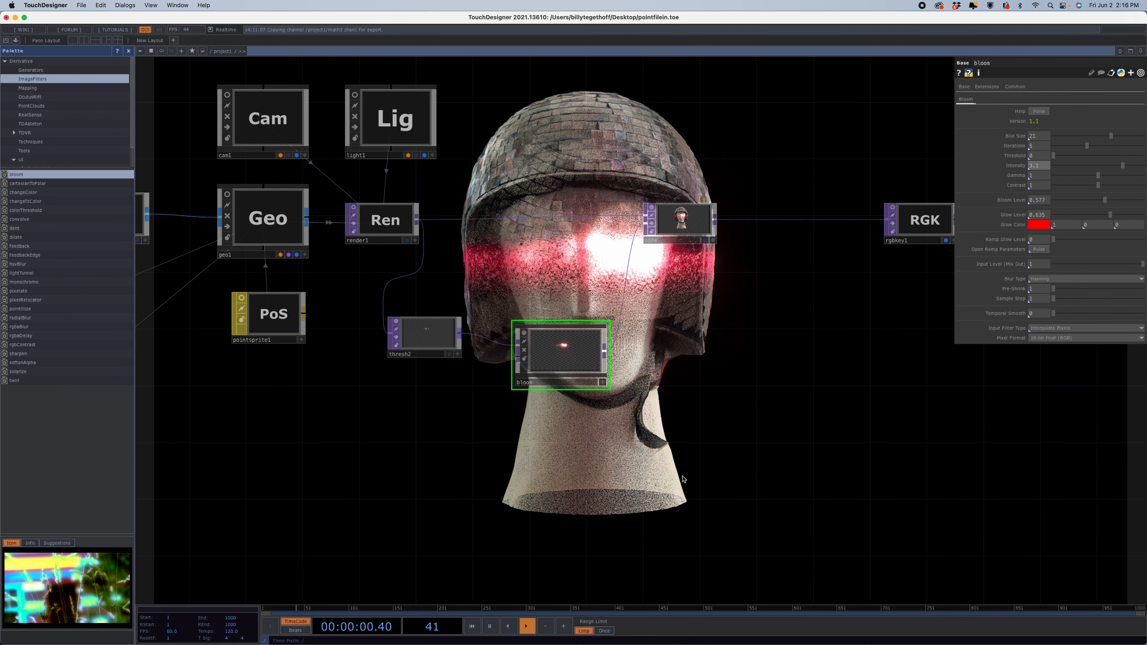
Set High B to 0 on the level1 operator to make the scanning band pure red.
left_click_drag(649, 466, 658, 465)
scroll(658, 465, "left", 10)
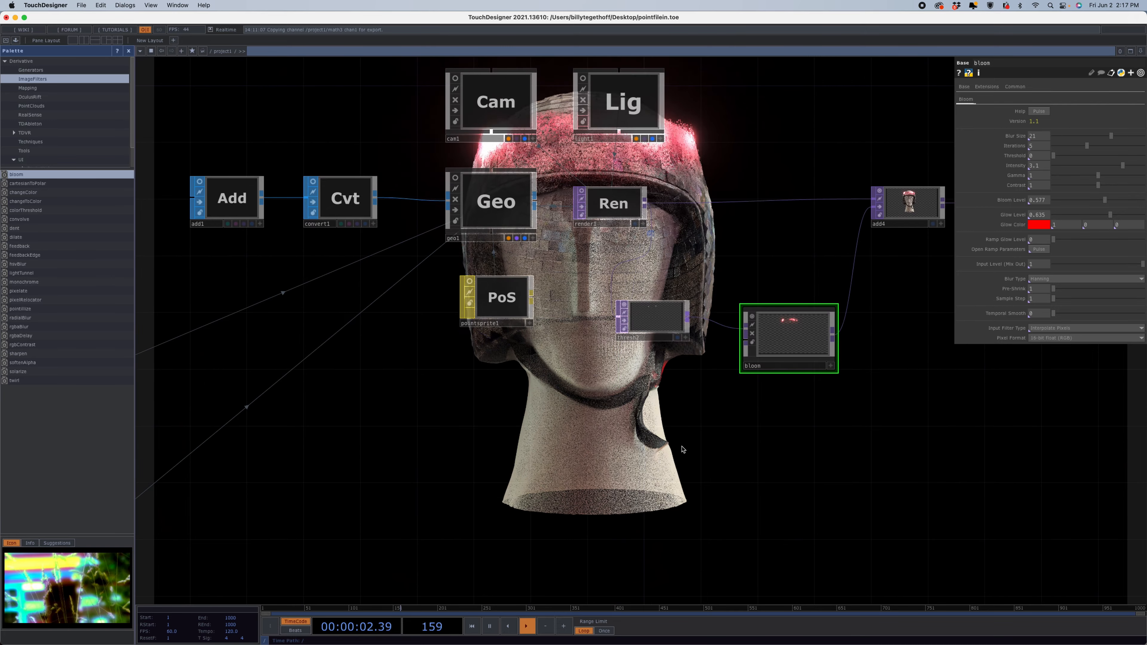
scroll(451, 507, "down", 5)
scroll(475, 499, "left", 10)
scroll(475, 498, "down", 3)
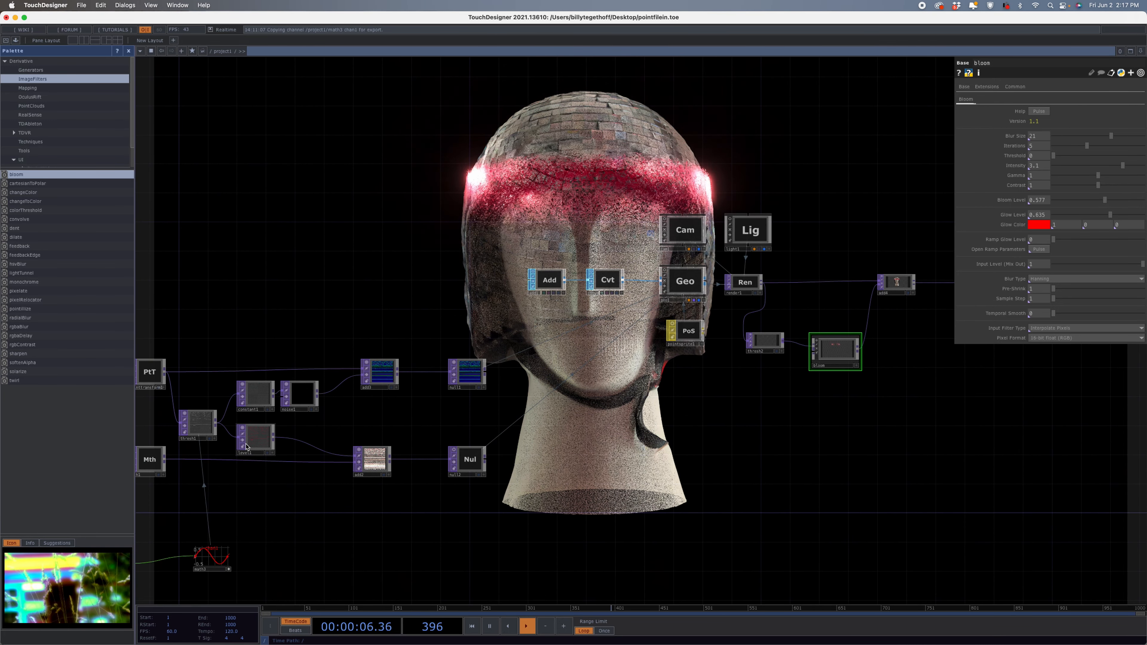
left_click(255, 436)
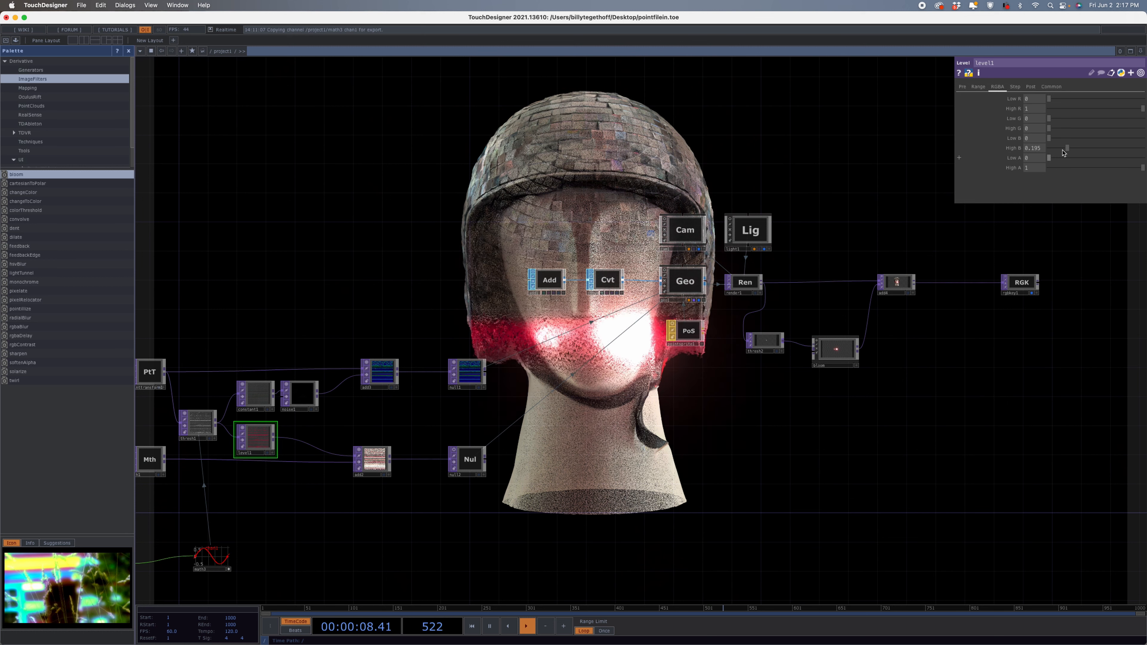
left_click_drag(1066, 147, 1020, 149)
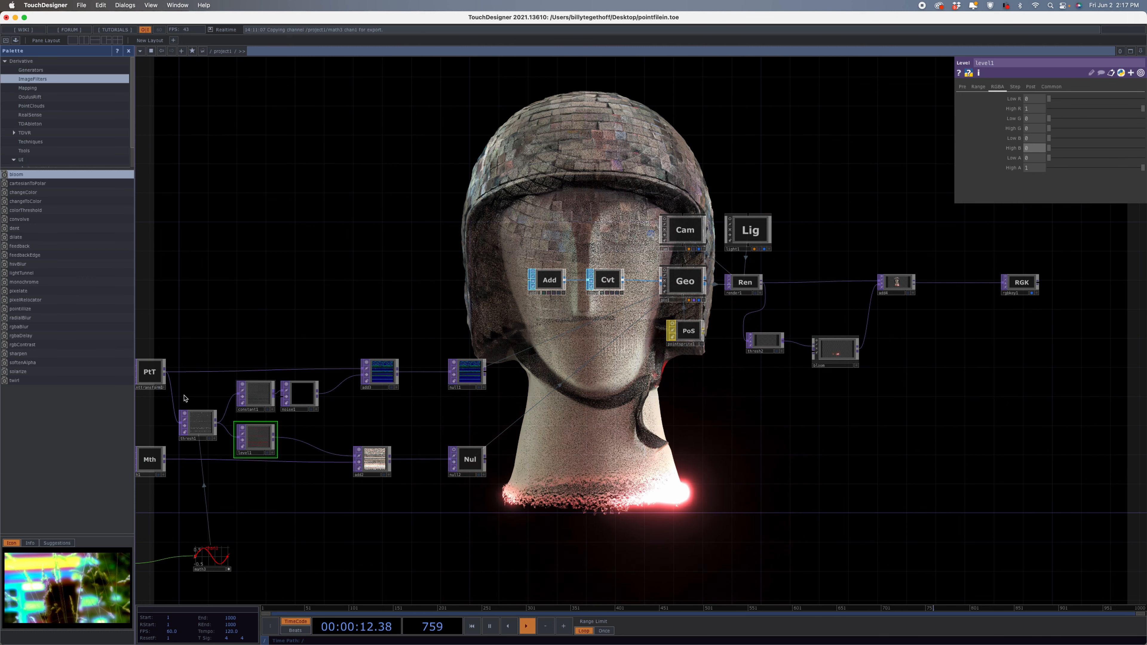
Switch the thresh1 operator's RGB channel to Red so the band scans sideways across the point cloud.
left_click(198, 423)
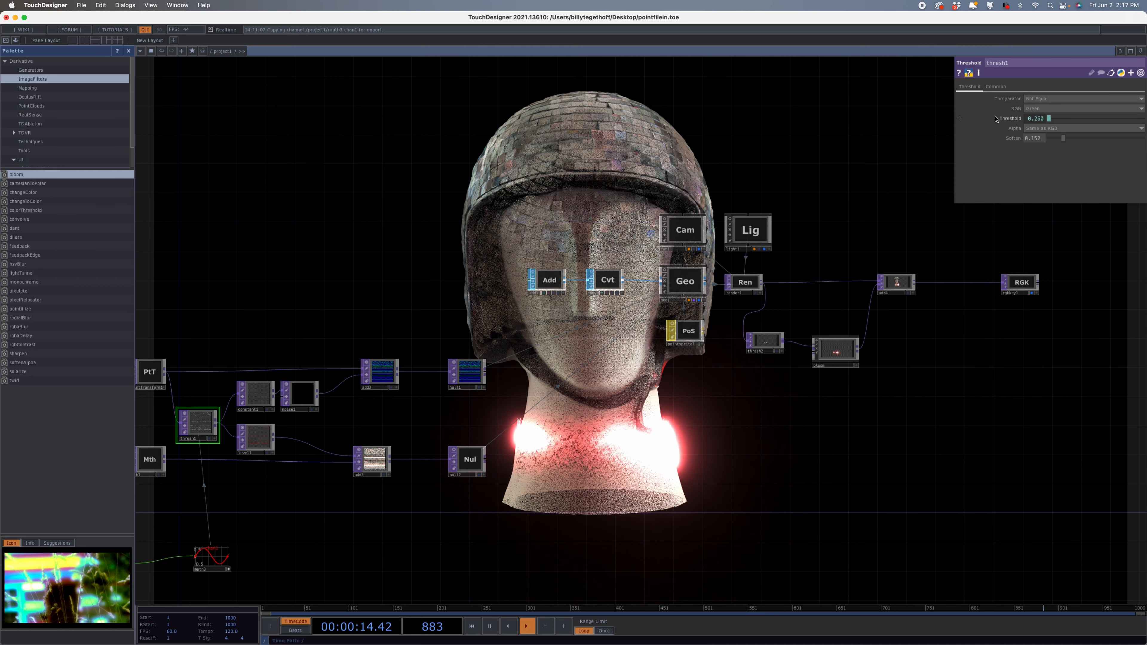
left_click(1038, 108)
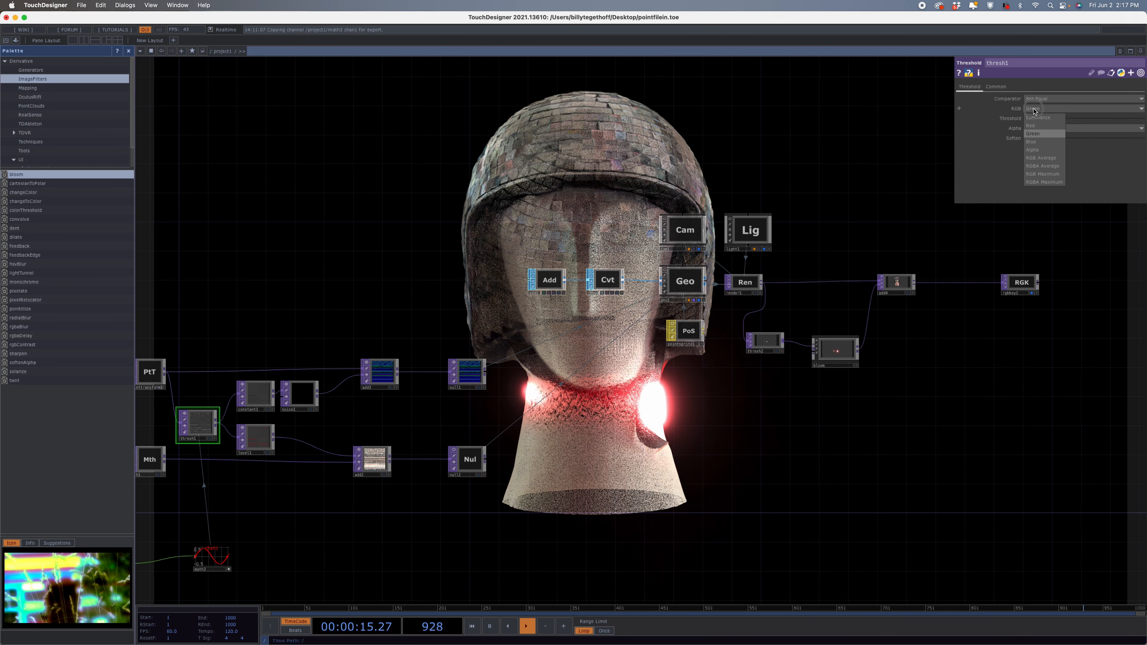
left_click(1042, 126)
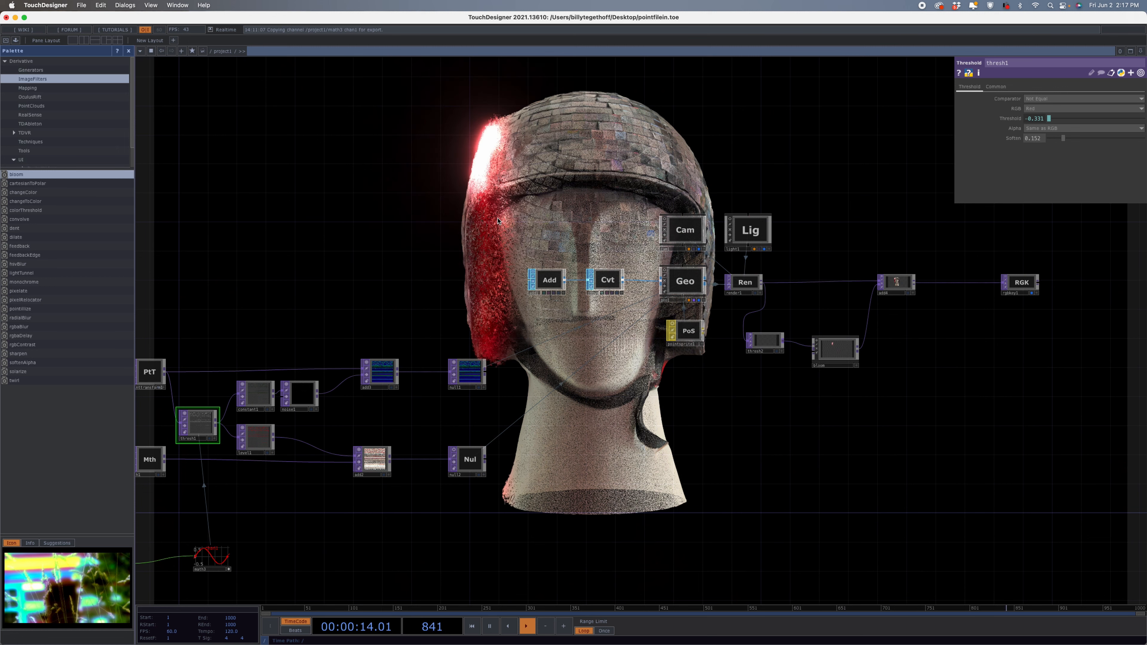
Try Blue as the thresh1 operator's RGB channel, settle on Green for a vertical sweep, and widen the band with Soften 0.6.
left_click(1060, 109)
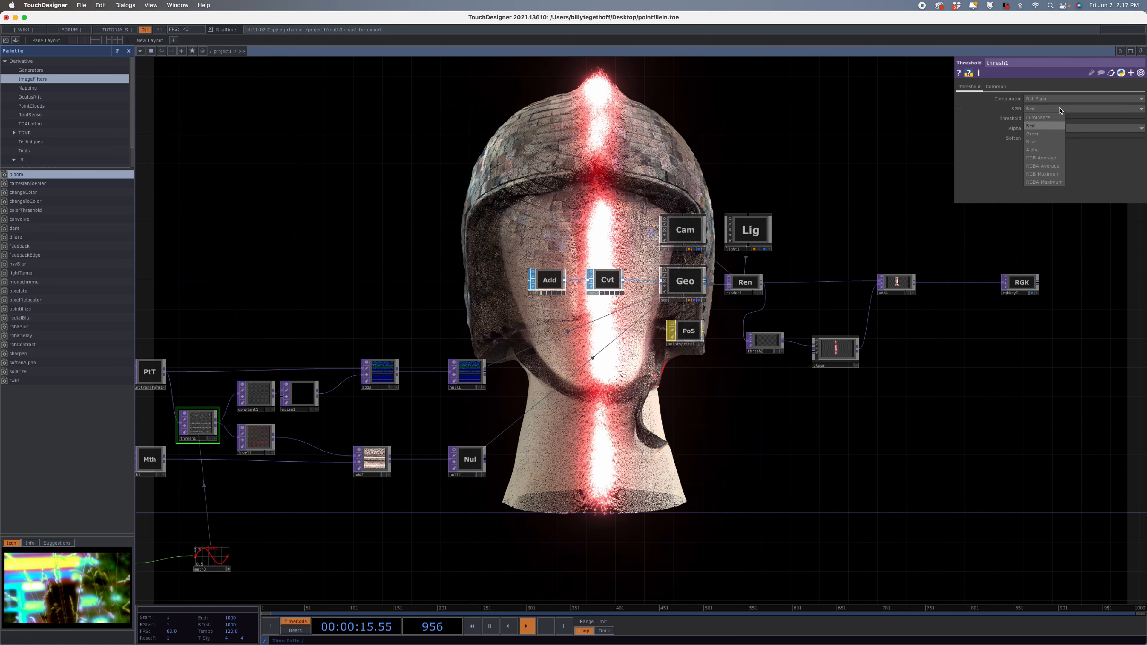
left_click(1034, 141)
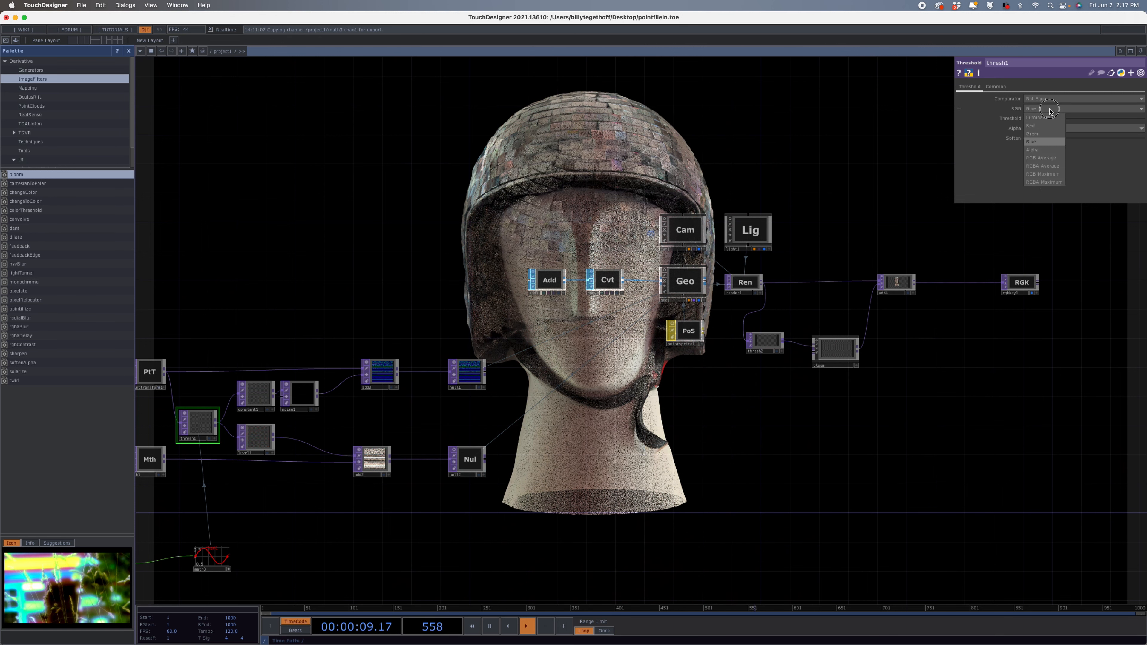
left_click(1045, 134)
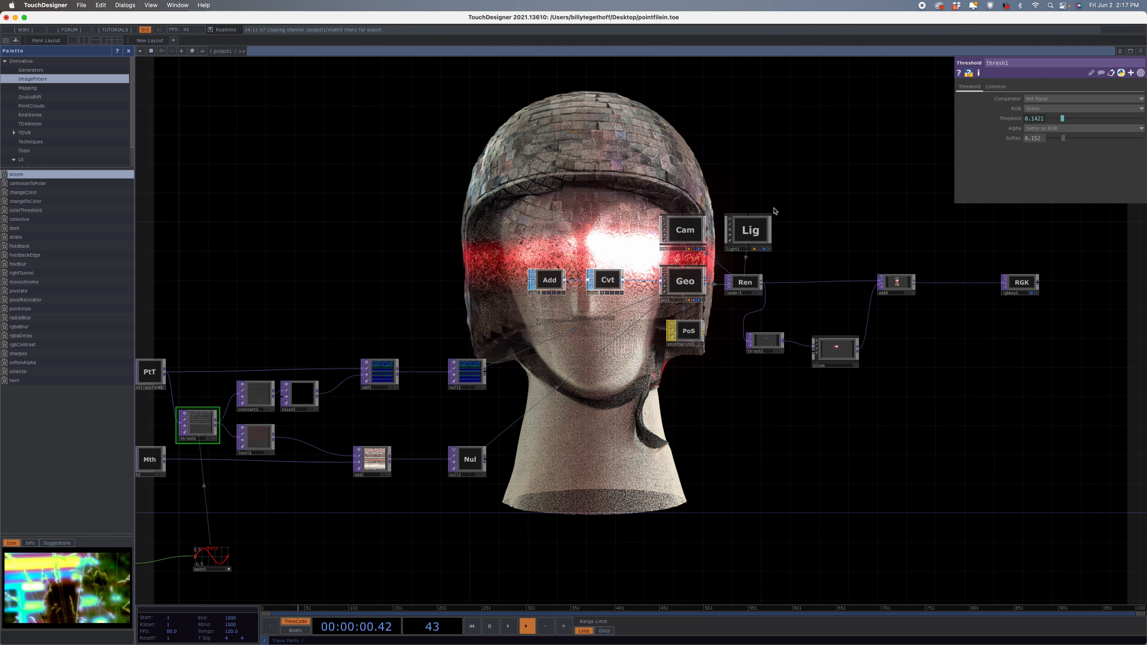
left_click_drag(1063, 141, 1106, 141)
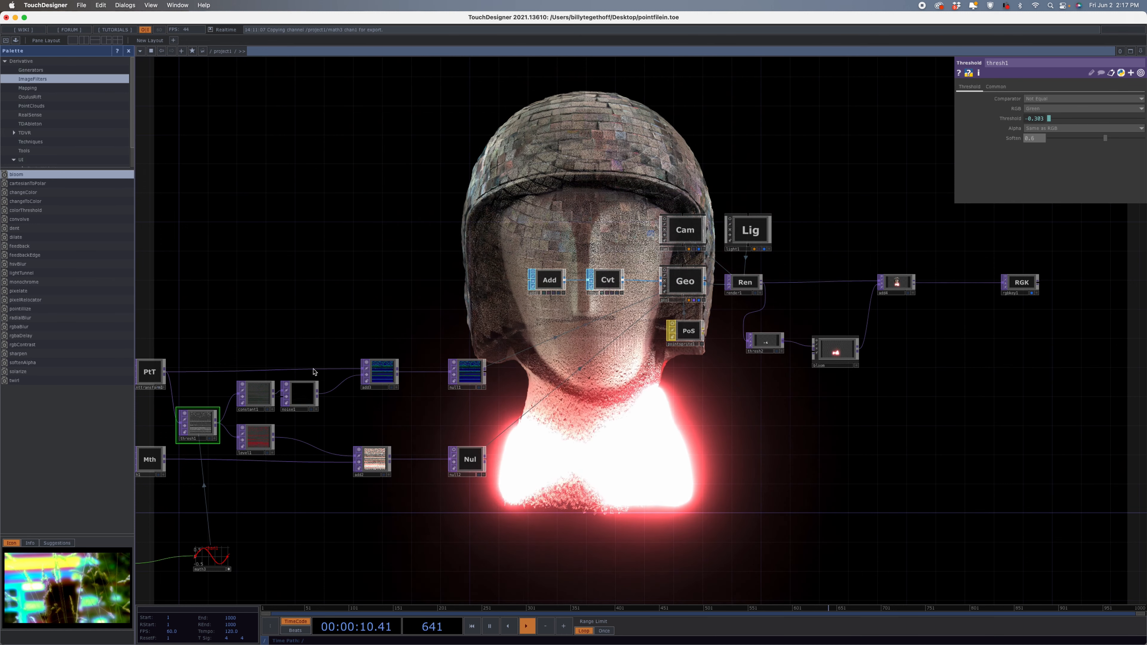
Set the noise1 operator's Period to 1.429 and raise its Exponent to about 2.65.
left_click(300, 393)
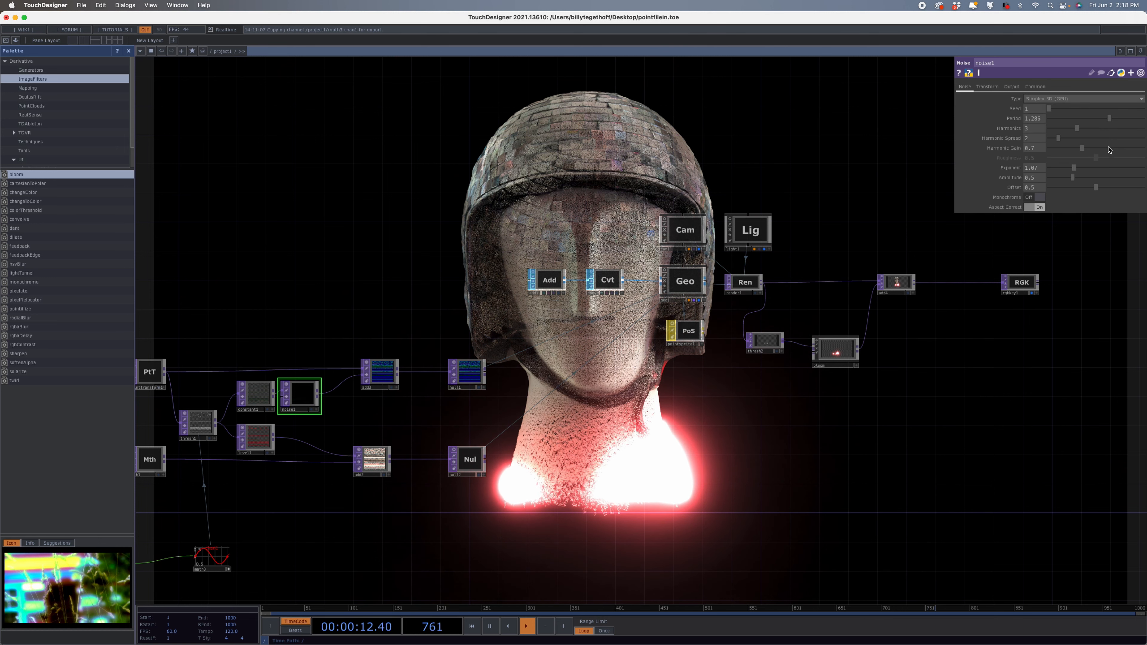
mouse_move(1109, 119)
left_mouse_down()
mouse_move(1141, 124)
mouse_move(1120, 127)
left_mouse_up()
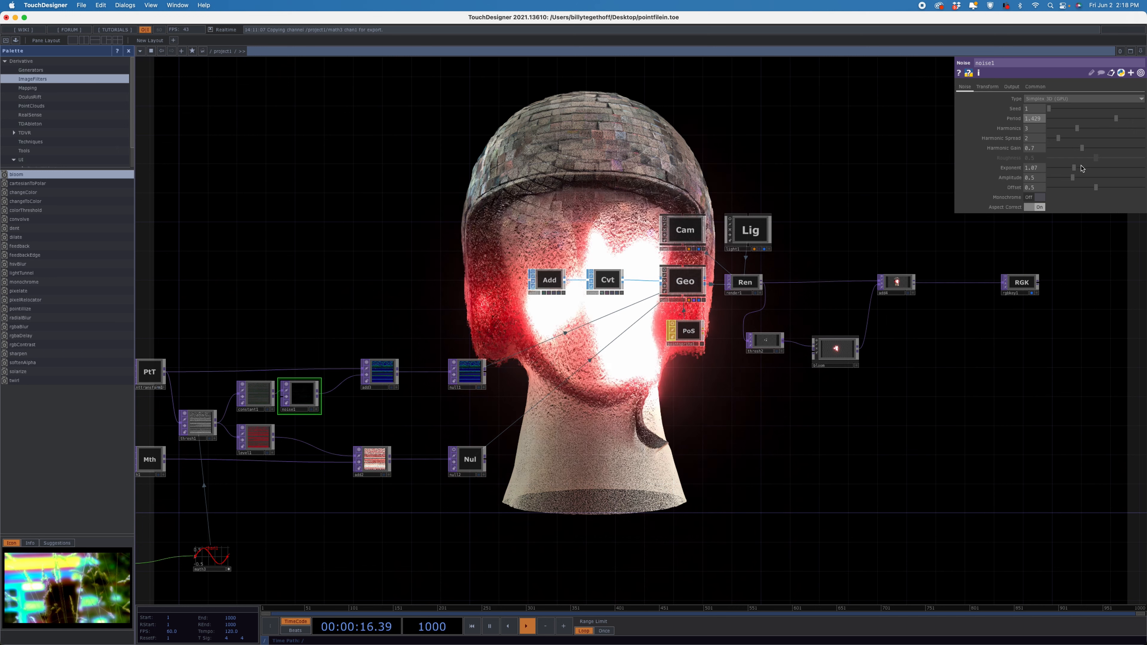
left_click_drag(1073, 170, 1111, 167)
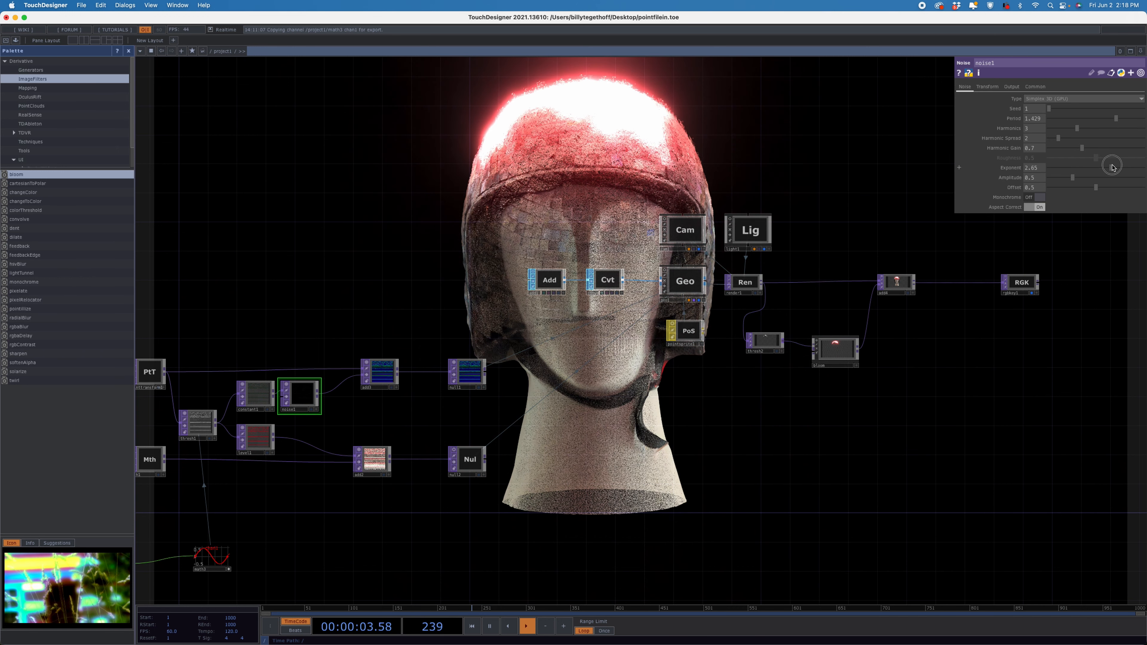
Try a higher red value in the constant1 operator's Color, and reset it to 0.
left_click(255, 394)
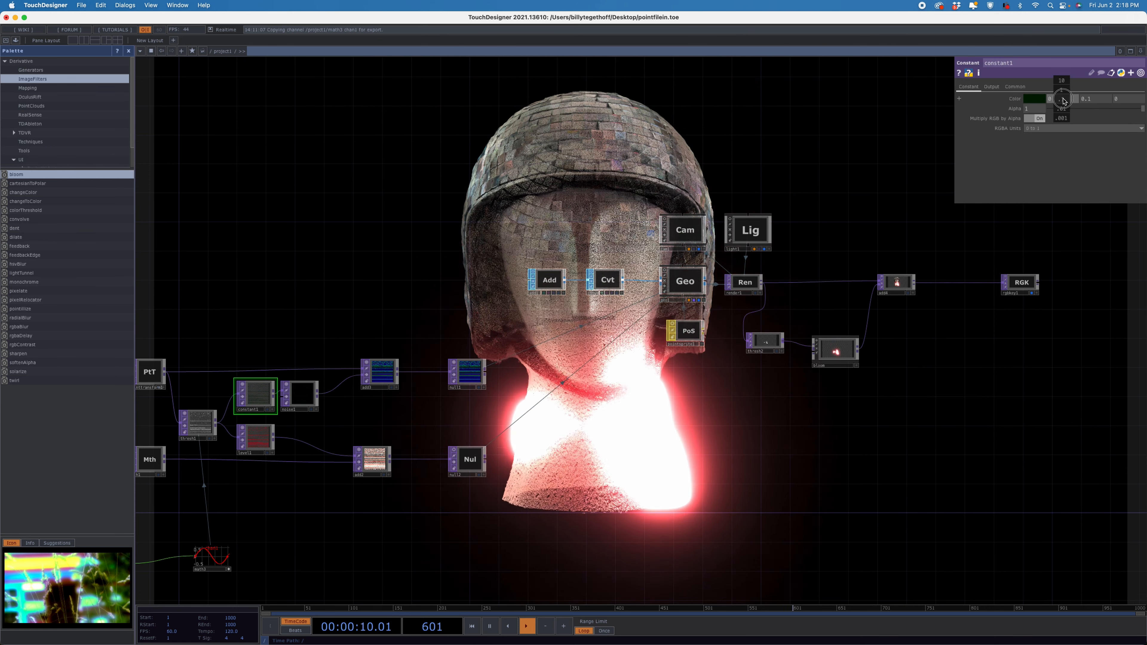
mouse_move(1062, 101)
middle_mouse_down()
mouse_move(1102, 100)
mouse_move(1062, 101)
middle_mouse_up()
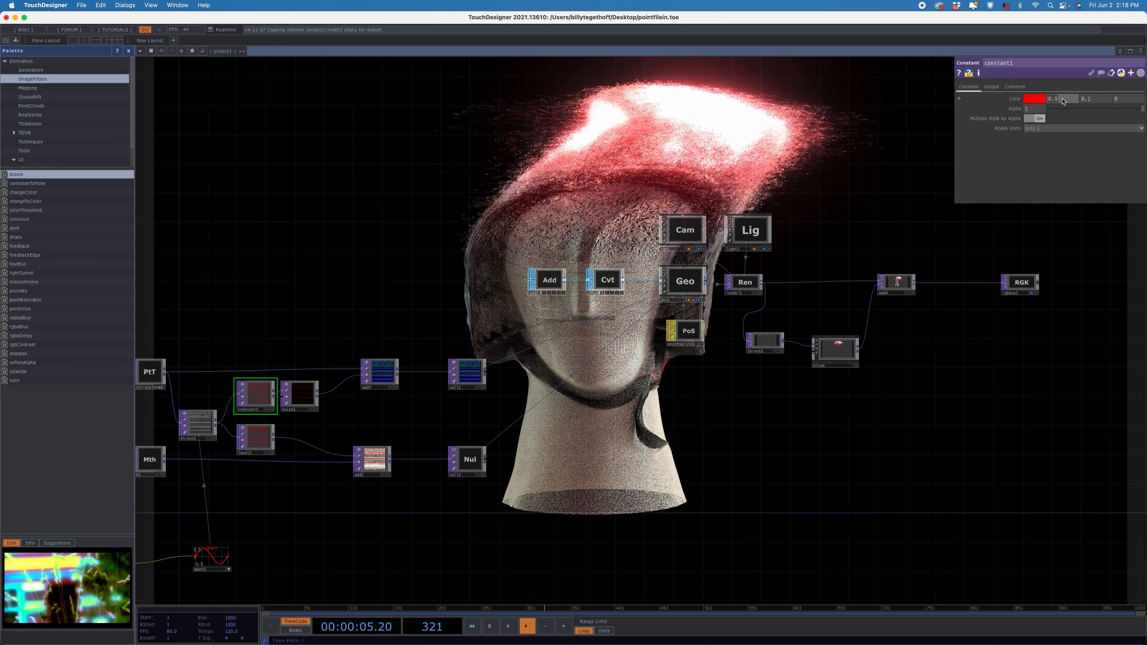
type("0")
key("Return")
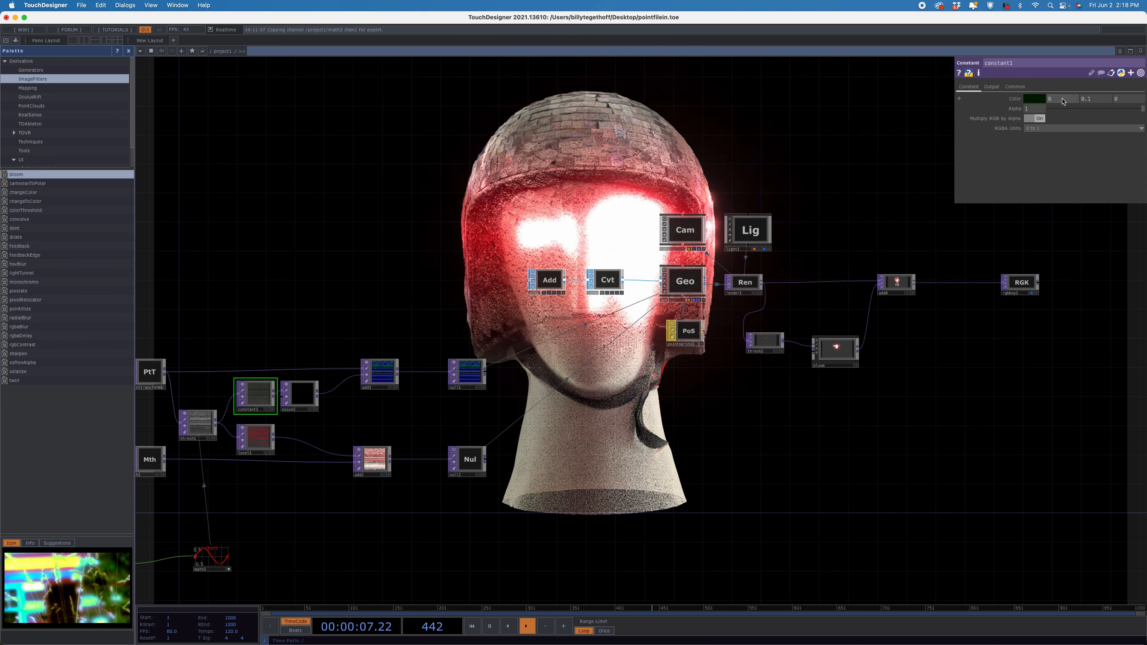
Move the pointfilein1 operator away from its neighbouring nodes and load point_cloud-3.ply from Downloads as its point file.
scroll(619, 472, "down", 5)
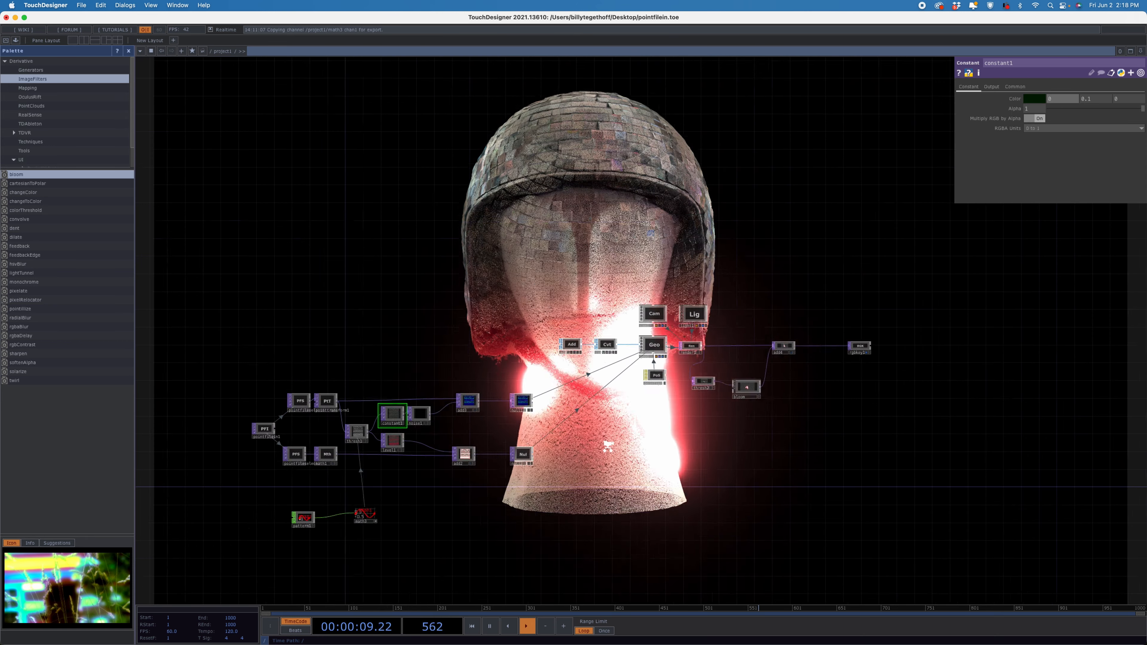
left_click_drag(620, 471, 648, 452)
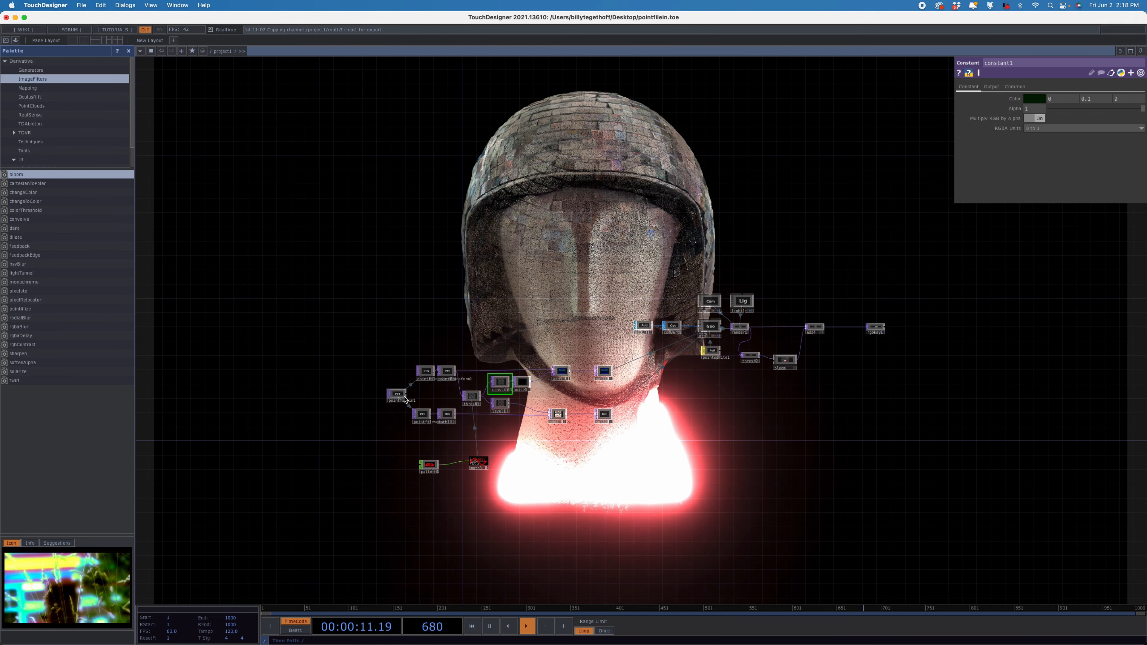
left_click_drag(399, 397, 371, 396)
left_click(369, 395)
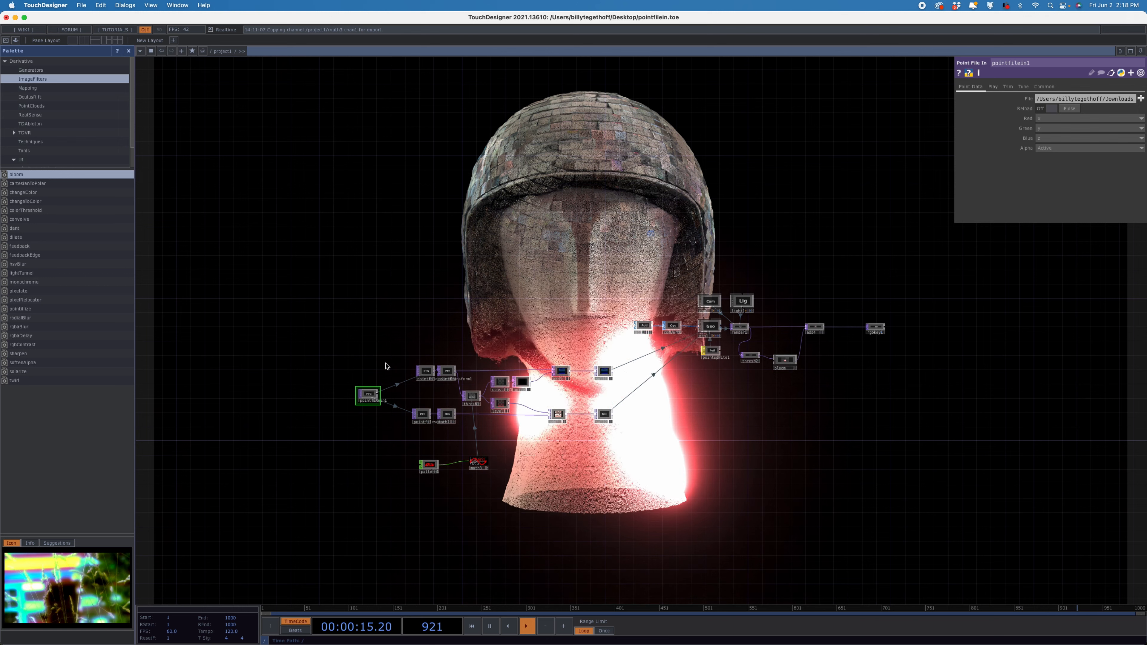
left_click(1141, 99)
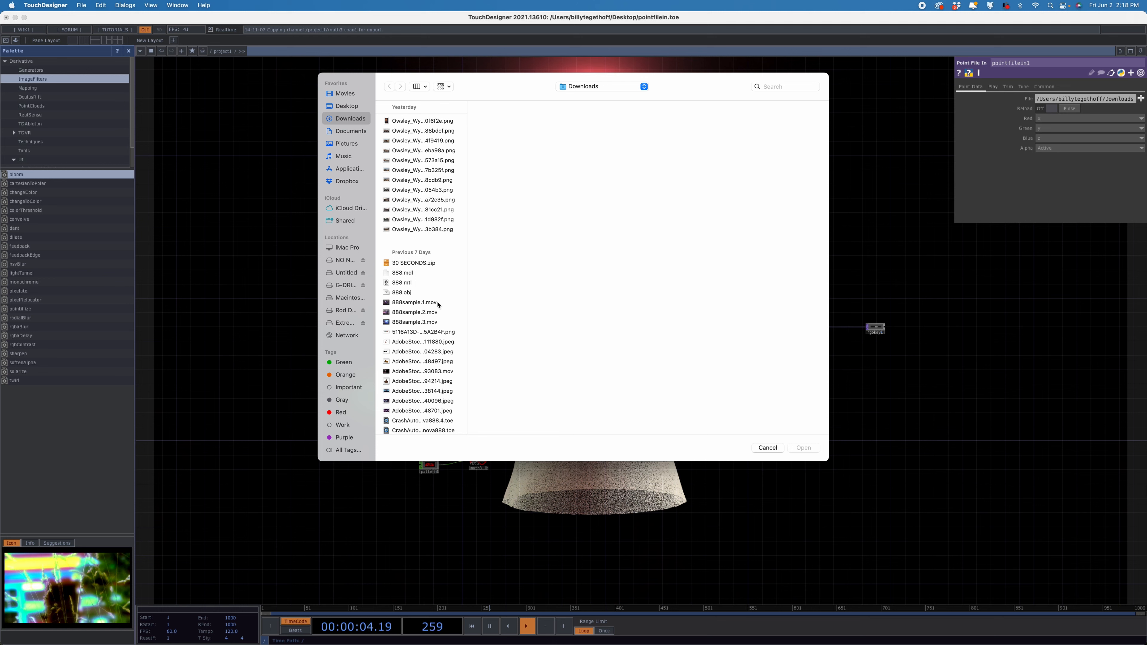
scroll(438, 305, "down", 10)
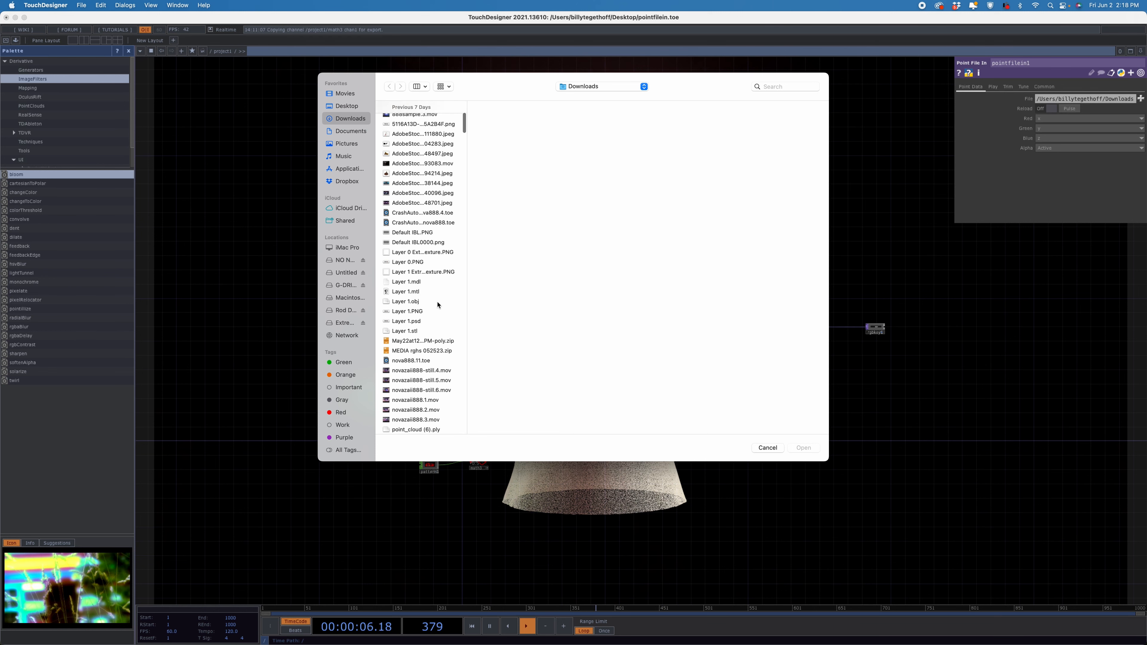
scroll(437, 305, "down", 5)
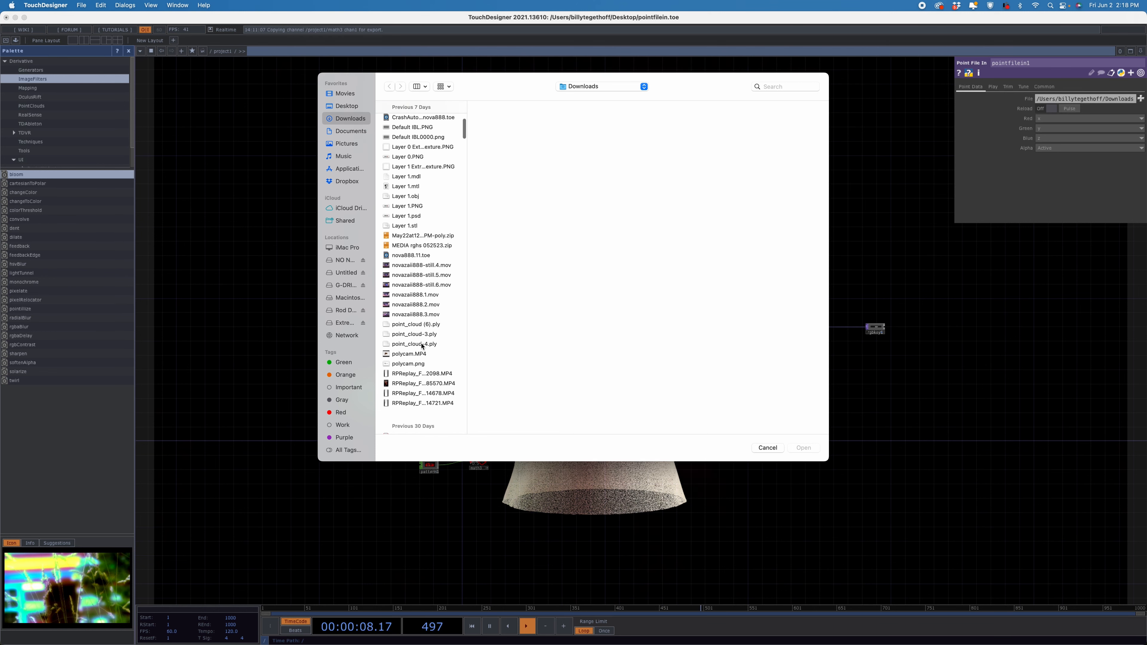
left_click(415, 334)
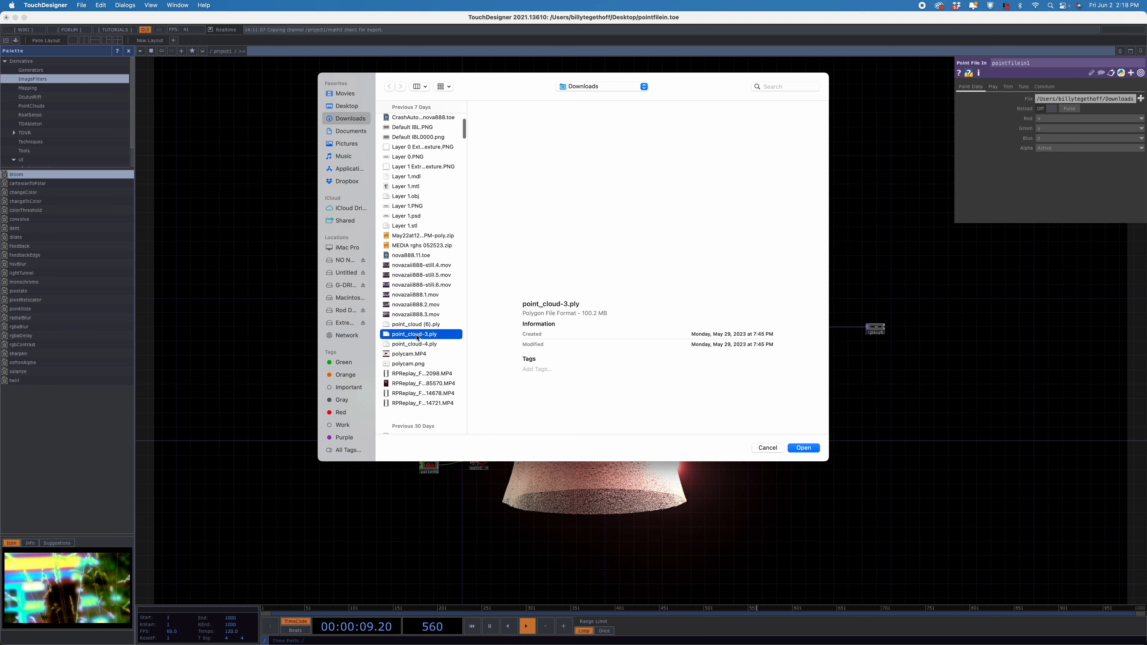
left_click(803, 447)
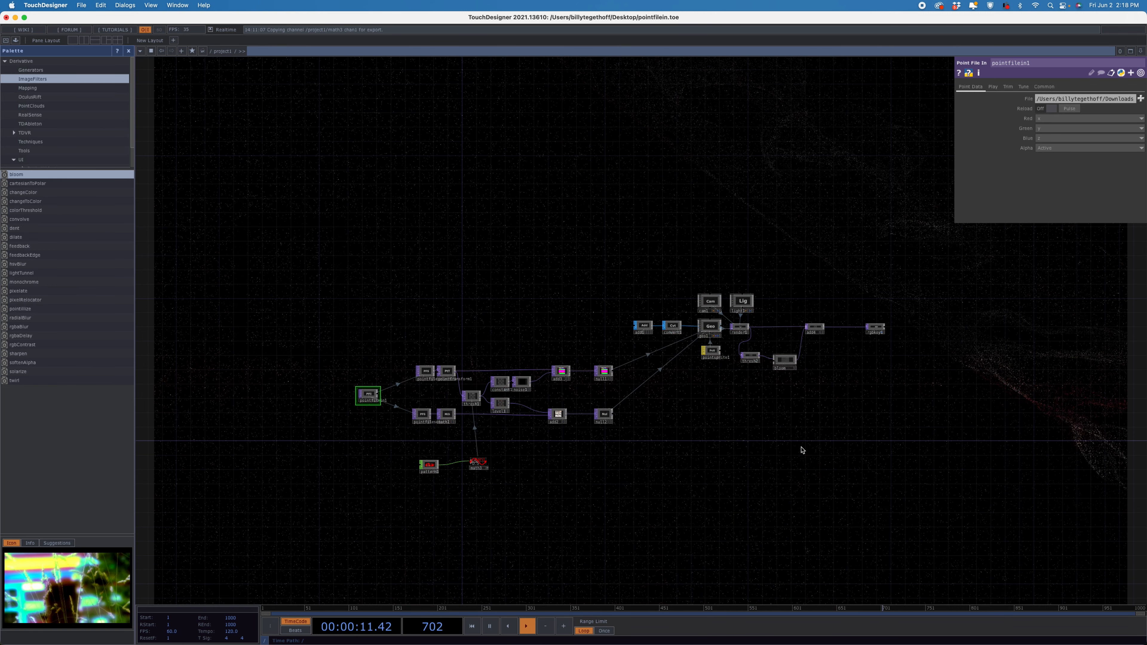
Pull the cam1 camera back along Translate Z to frame the whole room point cloud.
left_click(706, 303)
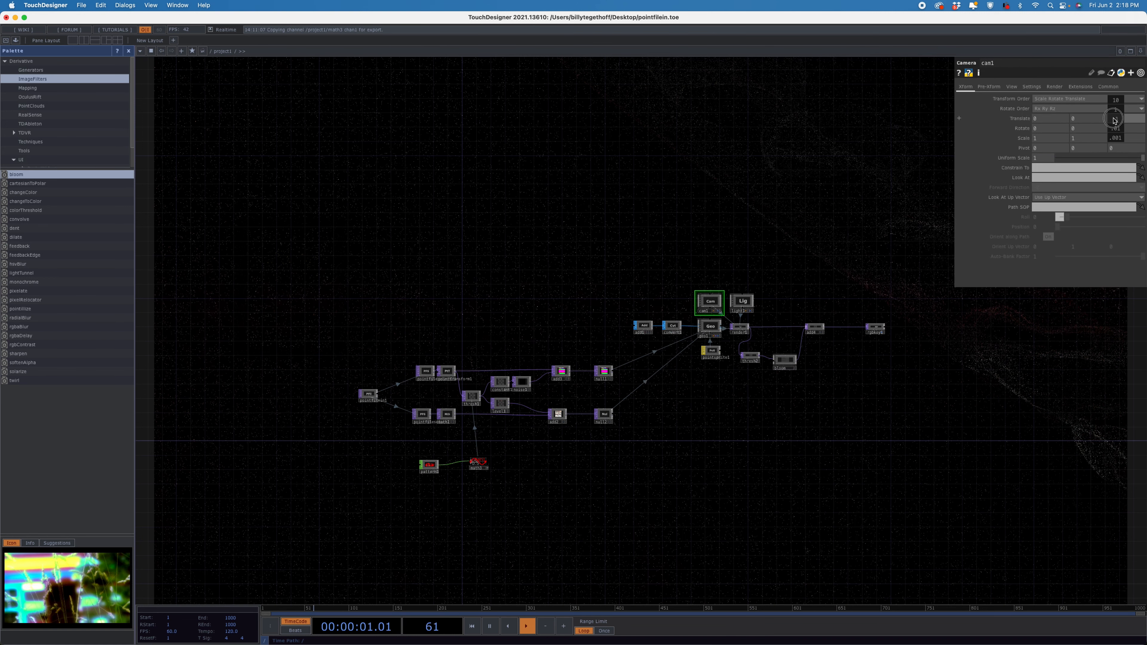
mouse_move(1113, 111)
left_mouse_down()
mouse_move(1139, 129)
mouse_move(1145, 164)
mouse_move(1115, 164)
mouse_move(1113, 118)
left_mouse_up()
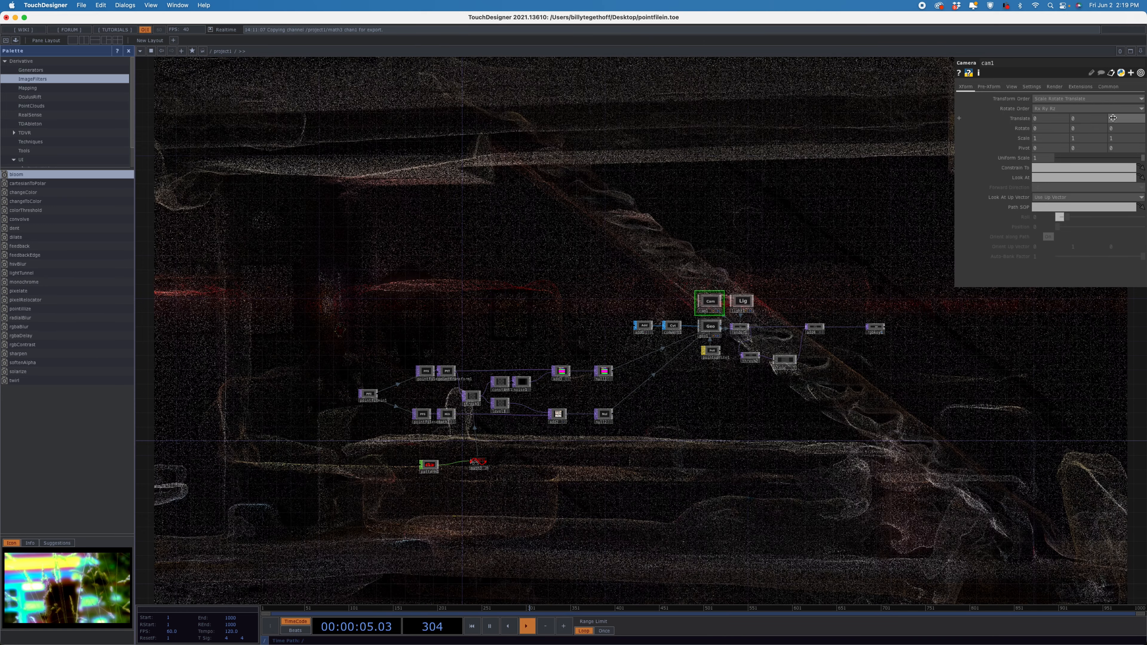
left_click(1113, 121)
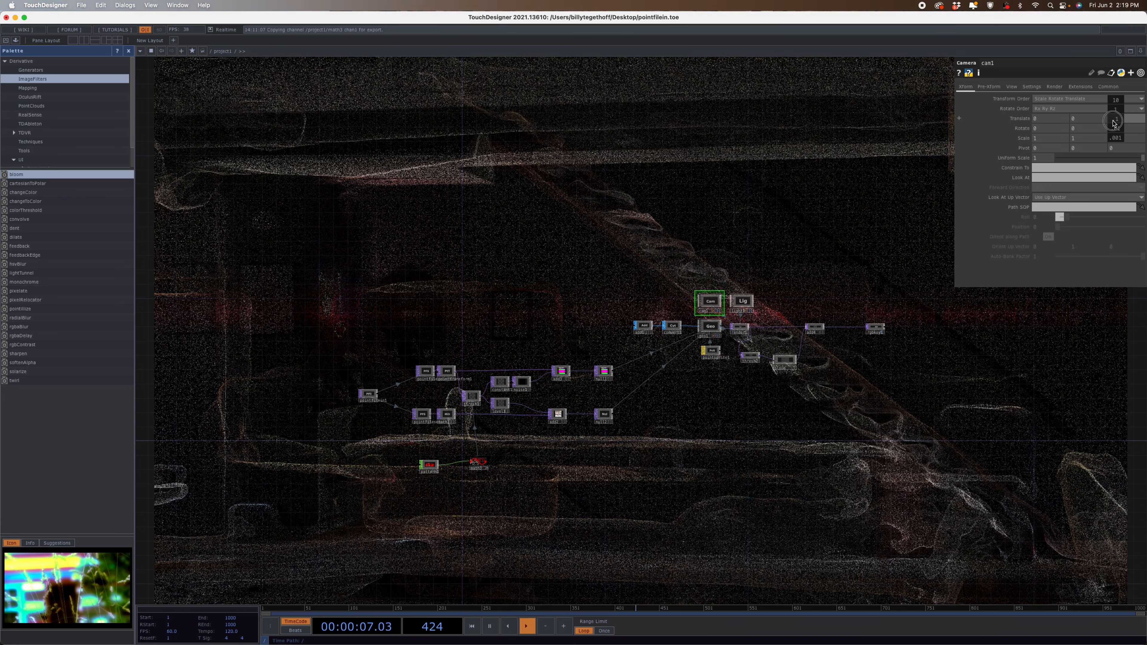
left_click_drag(1114, 121, 1143, 167)
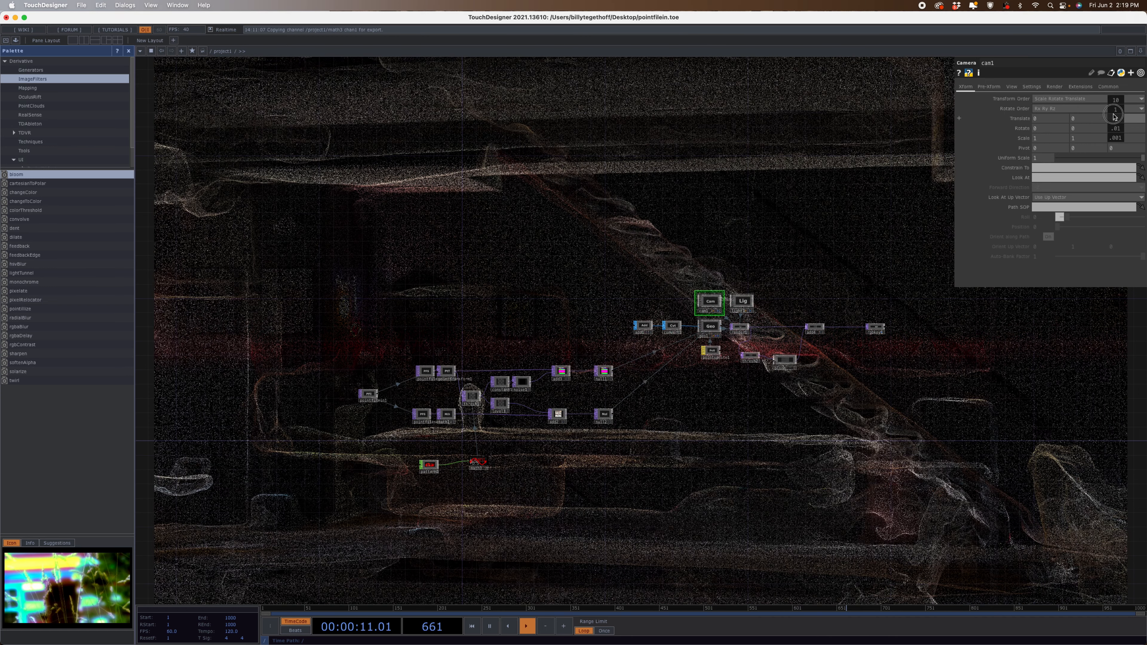
left_click_drag(1115, 102, 1143, 104)
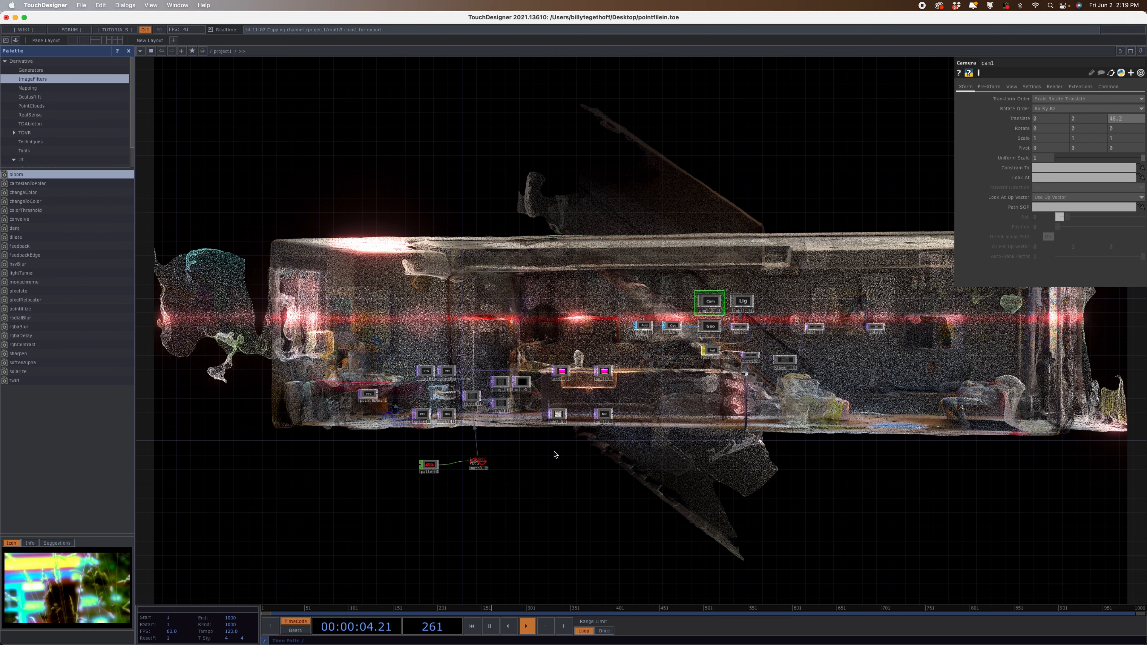
Try Rotate X 0 on the pointtransform1 operator, restore it to -90, and set Rotate Y to 0.
left_click(446, 372)
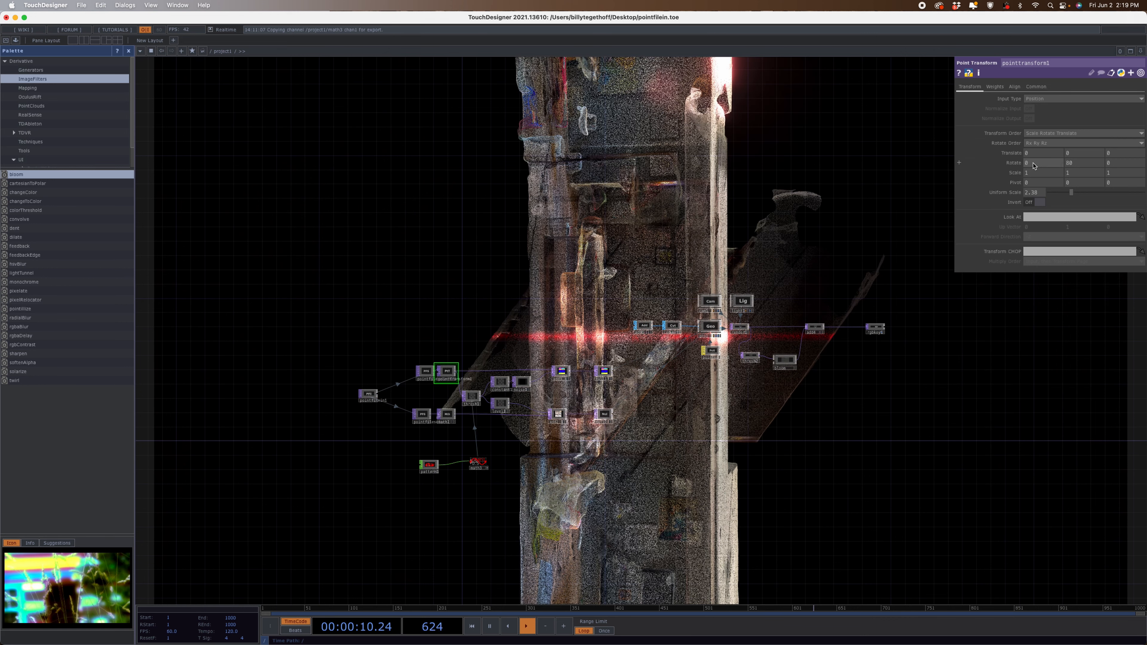
key("ctrl+z")
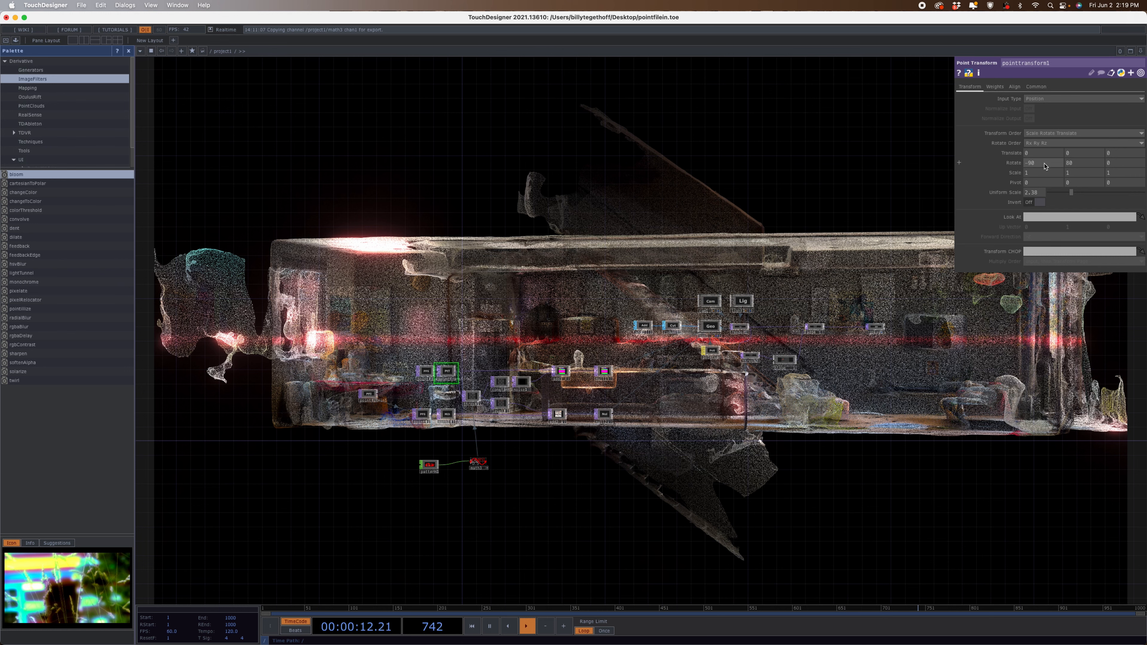
key("ctrl+z")
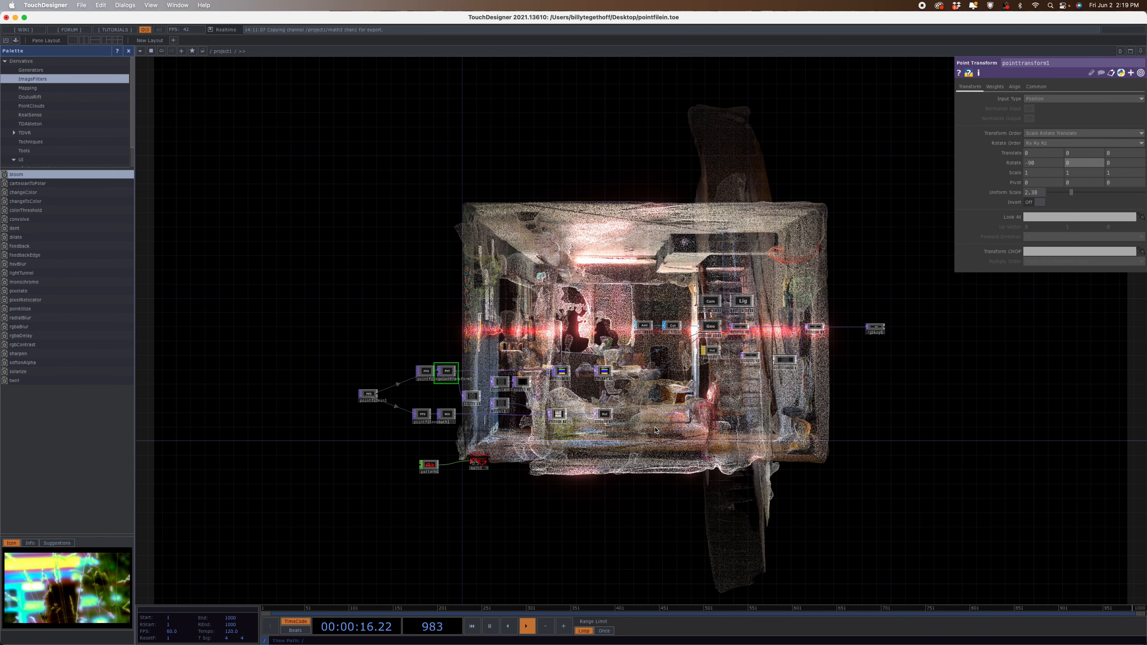
Move cam1 into the room with Translate Z 17.2 and set the point sprite material's Constant Point Scale to 3.3.
left_click(714, 302)
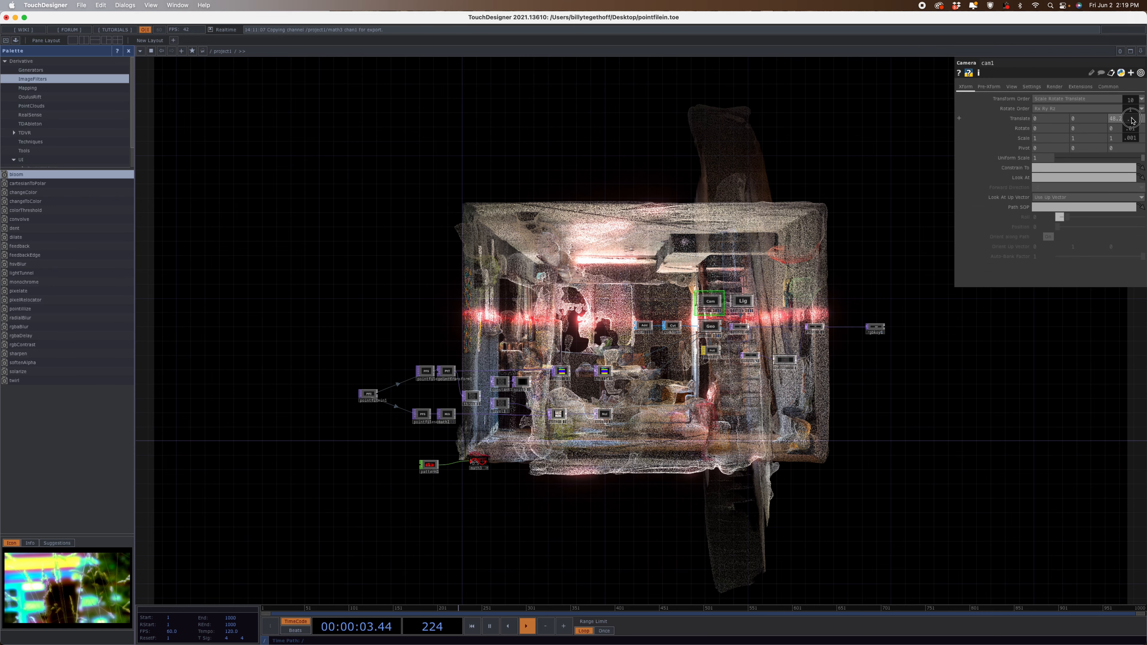
middle_click_drag(1133, 110, 1130, 106)
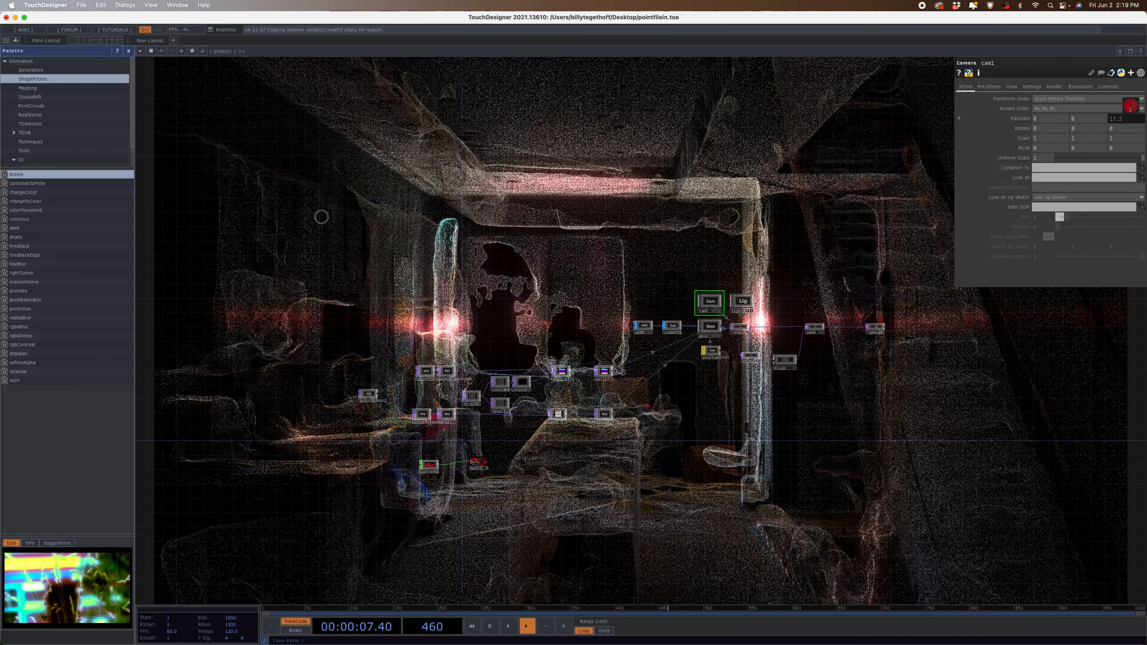
left_click(712, 352)
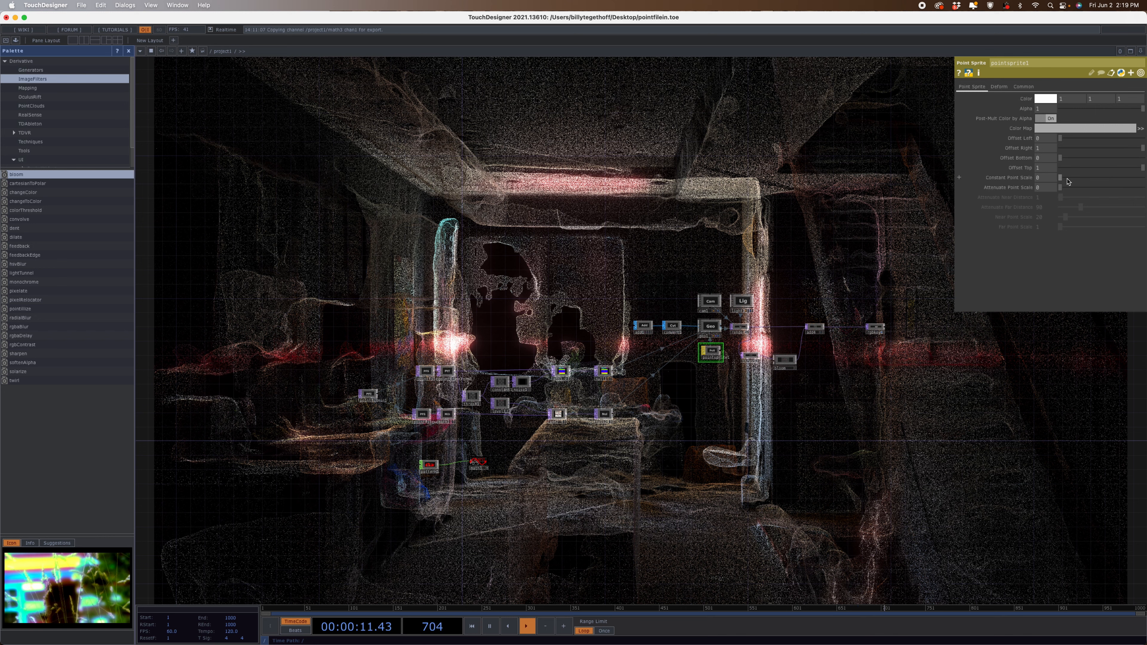
left_click_drag(1063, 178, 1089, 181)
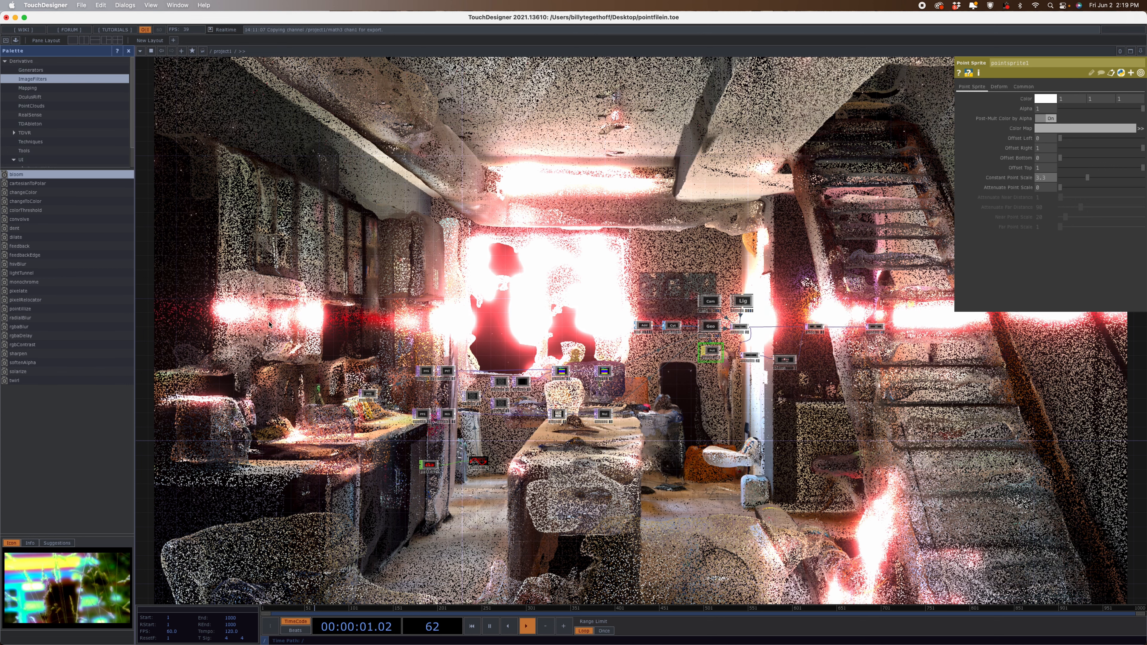
Lower the first To Range value of the Math operator driving the threshold to -2.5.
scroll(657, 493, "up", 5)
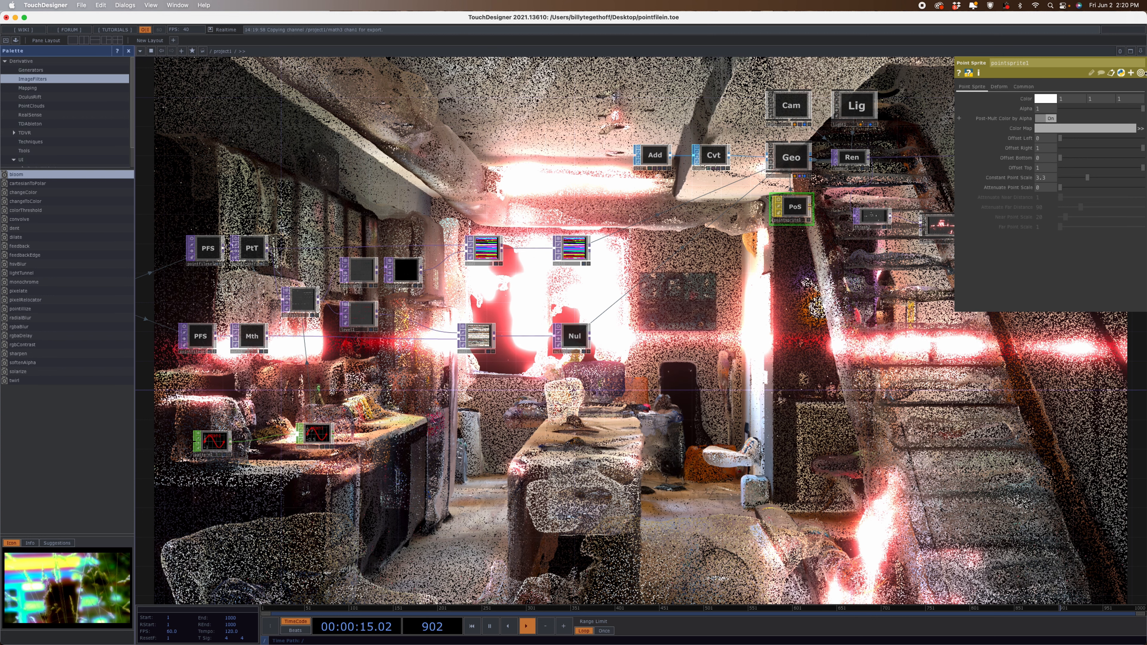
left_click(317, 436)
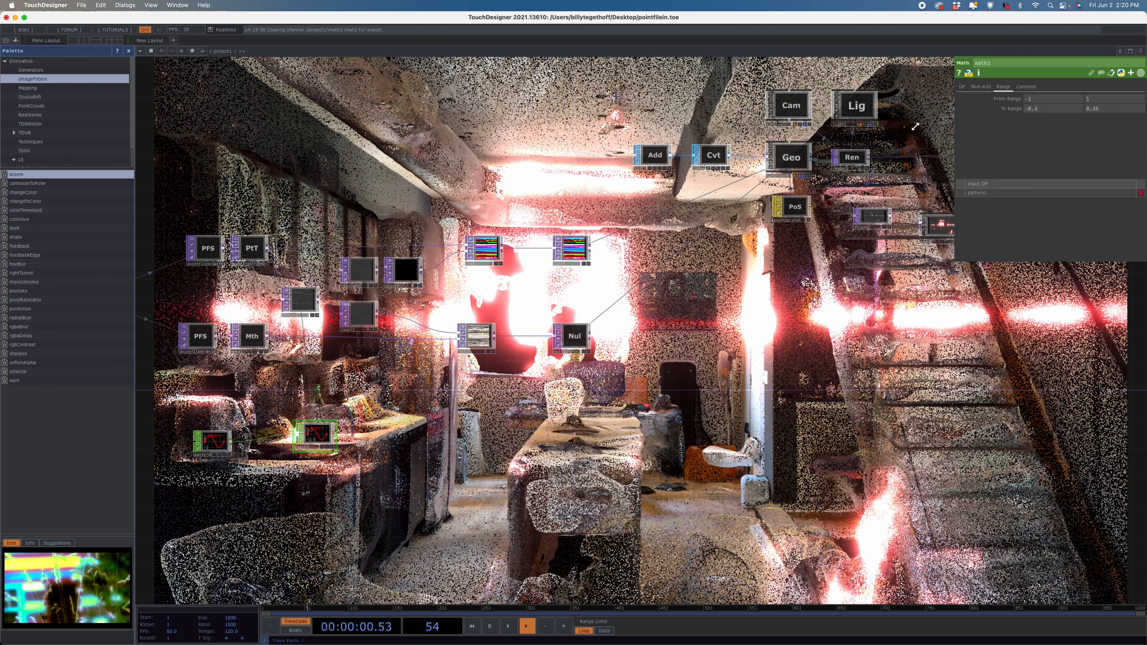
middle_click(1049, 112)
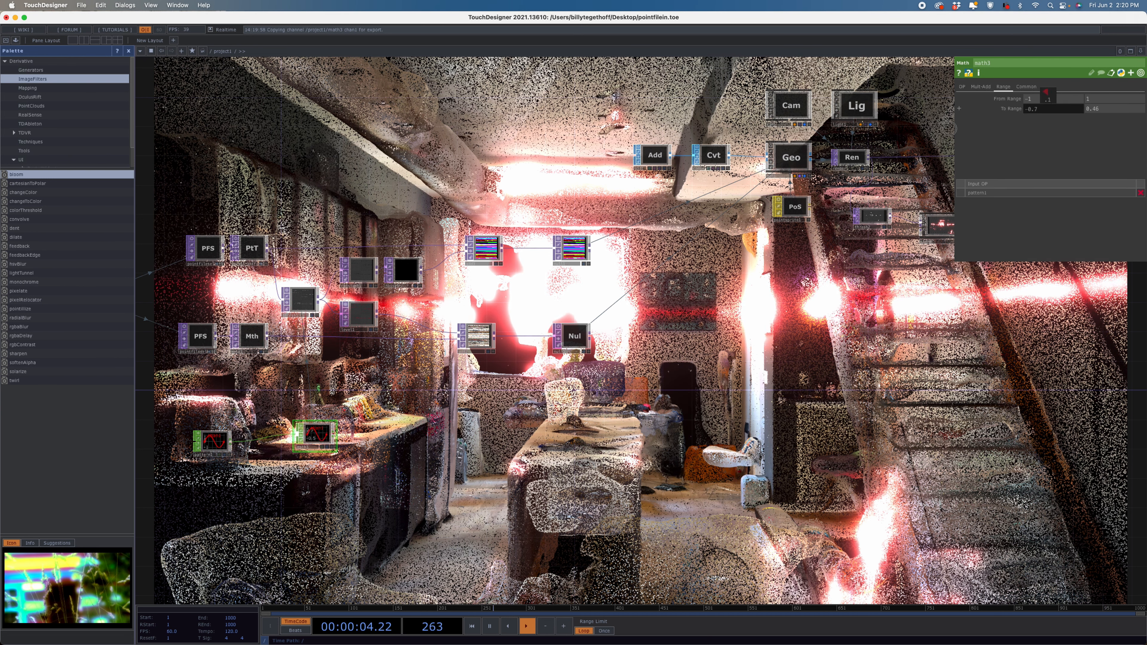
middle_click_drag(794, 200, 634, 276)
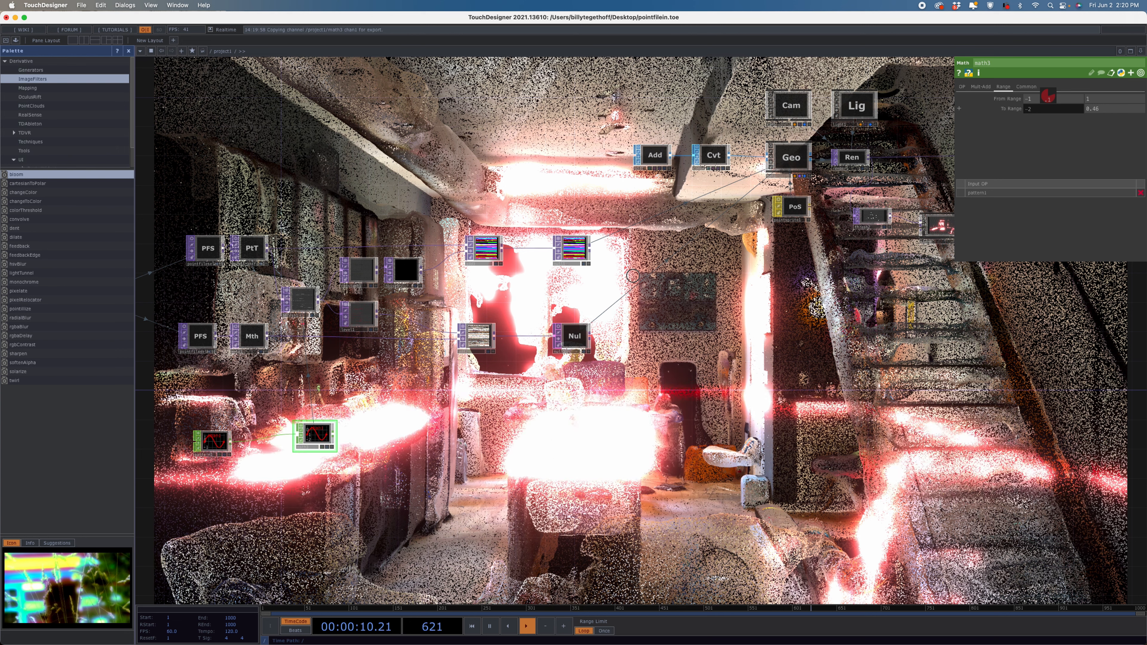
middle_click_drag(632, 276, 492, 299)
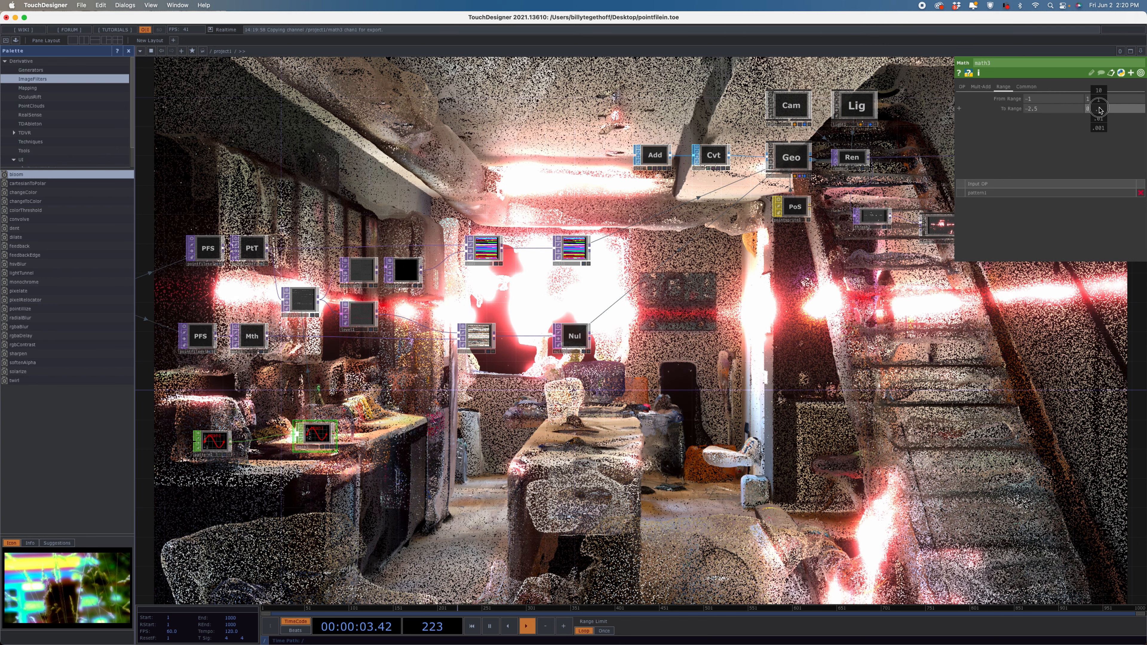
Raise the second To Range value of the Math operator driving the threshold and lower noise1's Period to about 1.35.
middle_click_drag(1100, 109, 1146, 101)
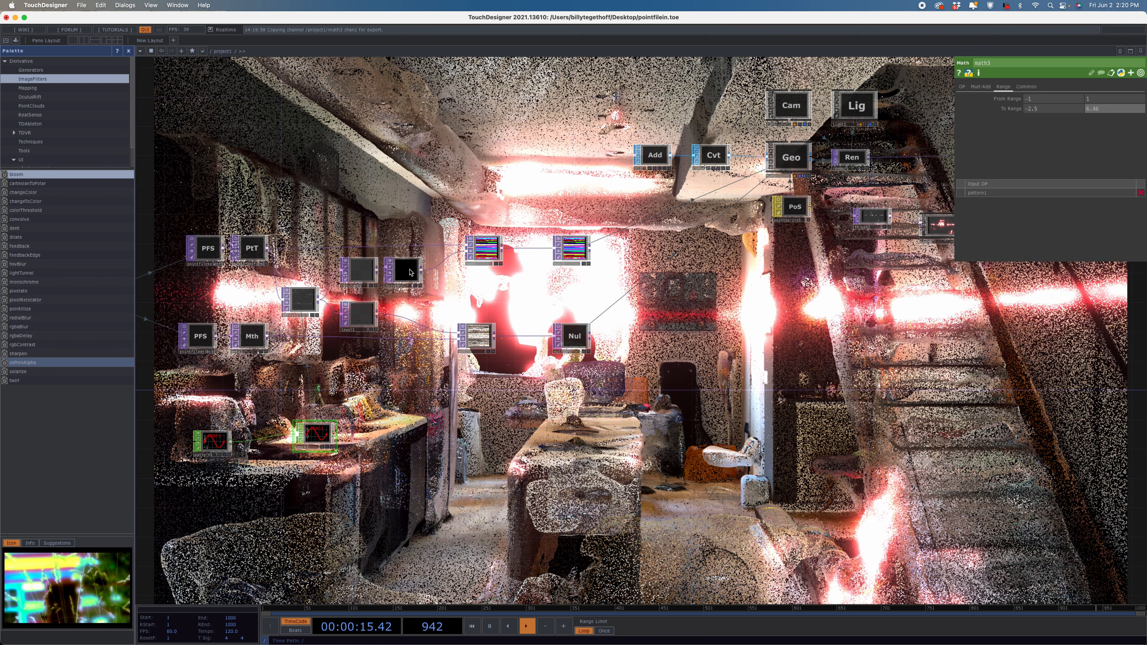
left_click(403, 270)
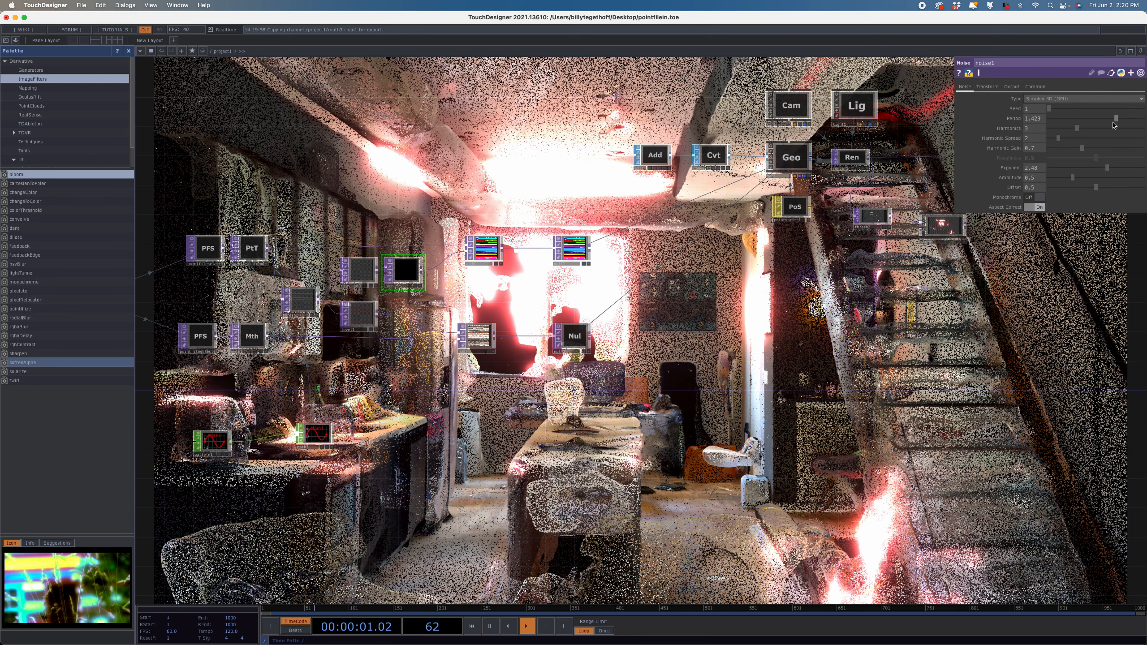
left_click_drag(1116, 119, 1114, 123)
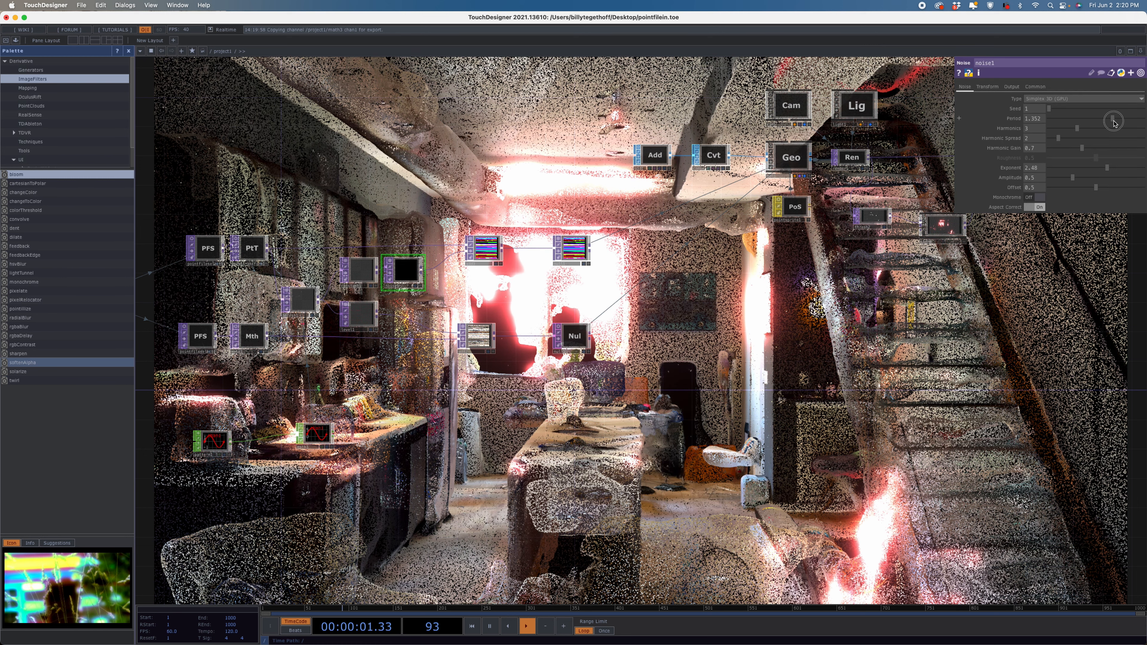
Raise the green component of constant1's color to about 1.2.
left_click(483, 254)
left_click(359, 275)
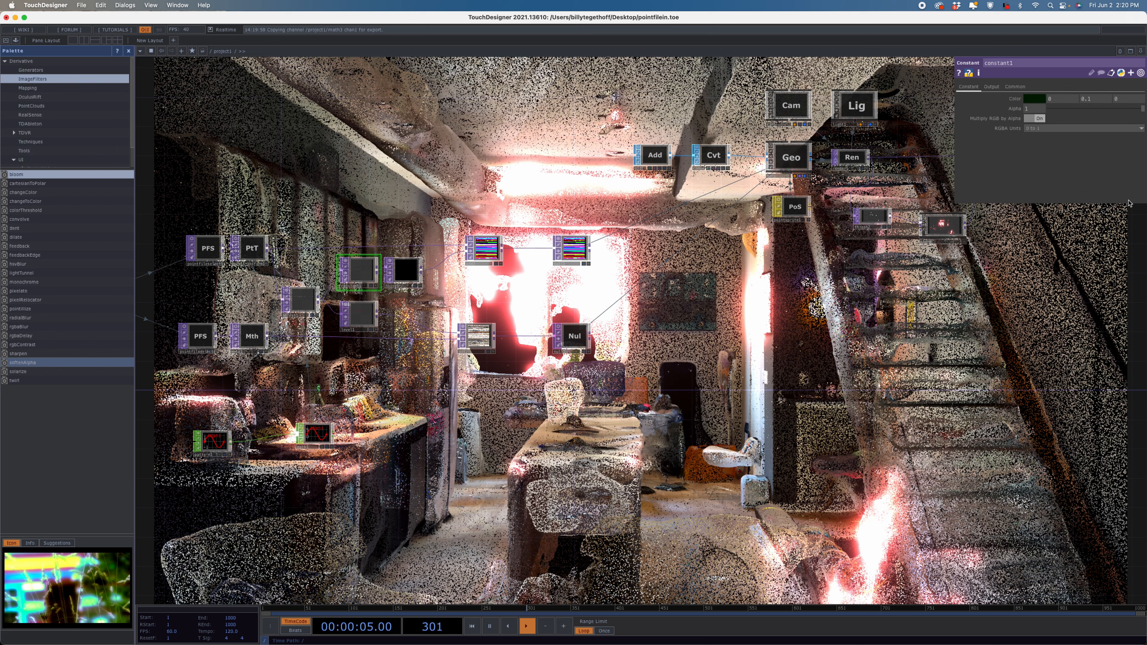
left_click(1098, 101)
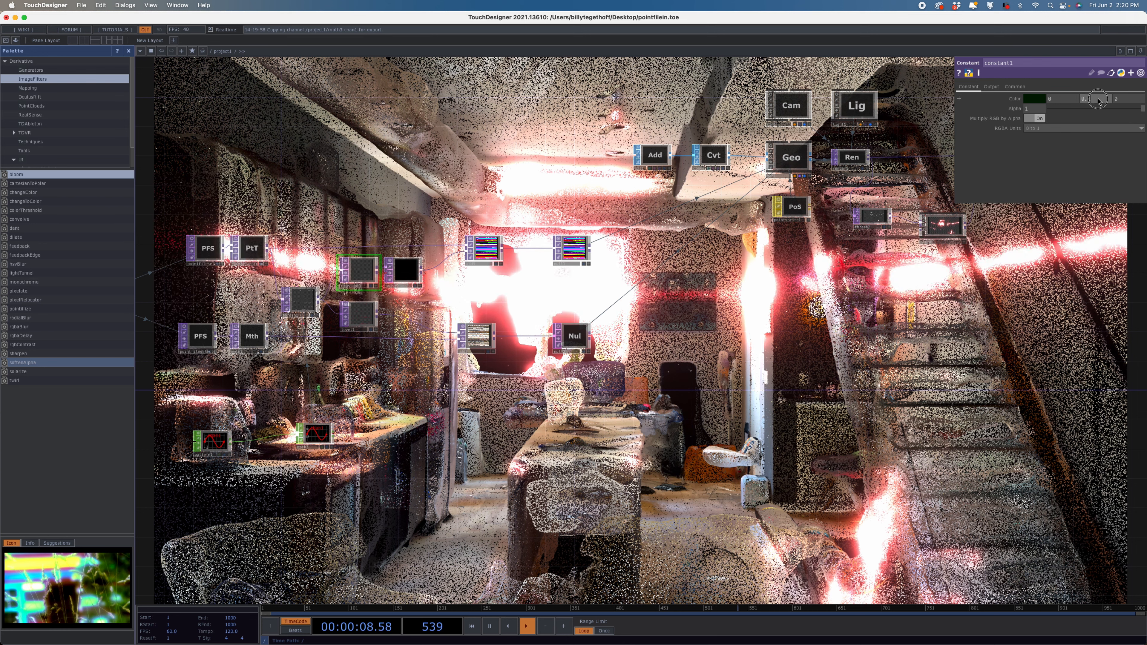
left_click_drag(1098, 102, 1098, 84)
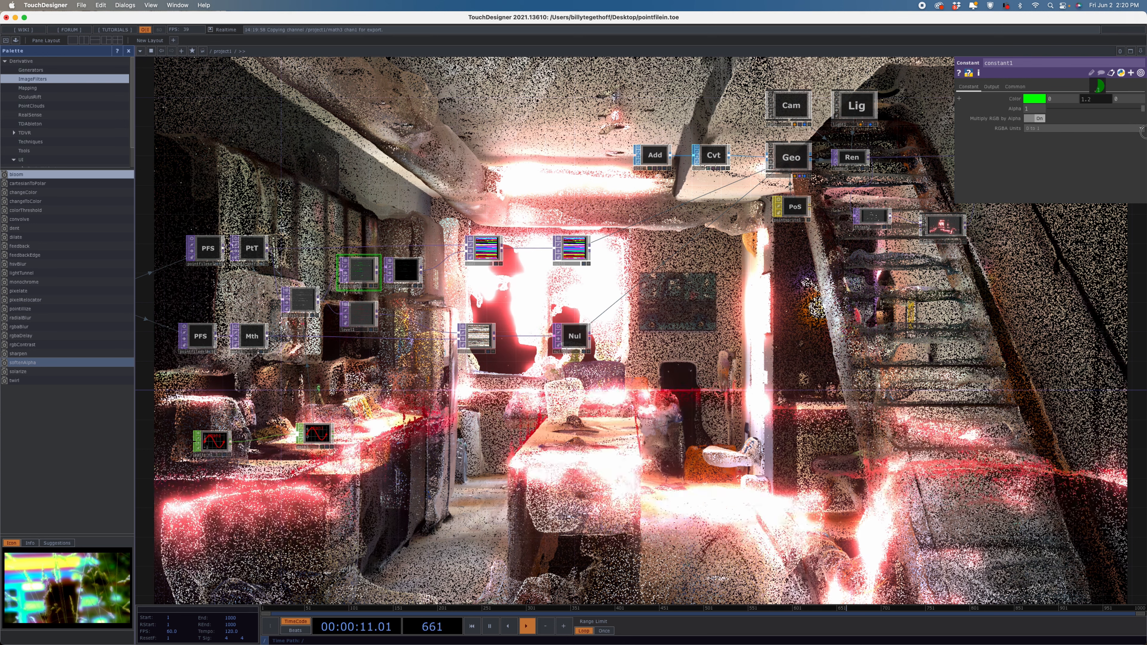
left_click_drag(1145, 132, 1146, 132)
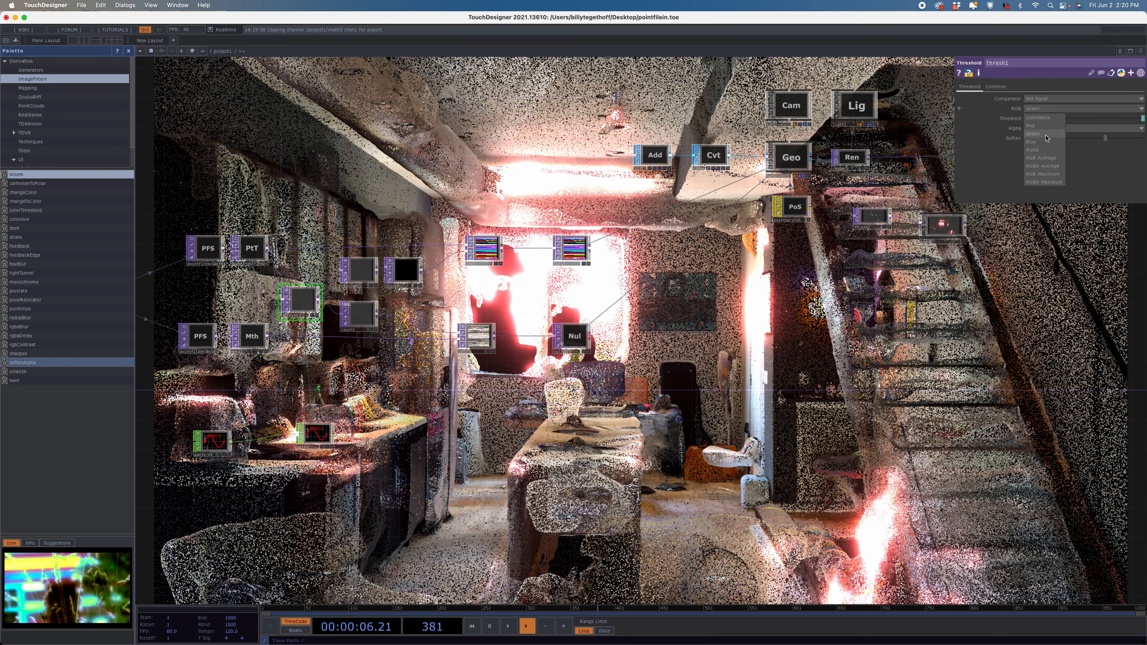
Switch the RGB channel compared by thresh1 to Blue and reopen its channel choices.
left_click(1034, 141)
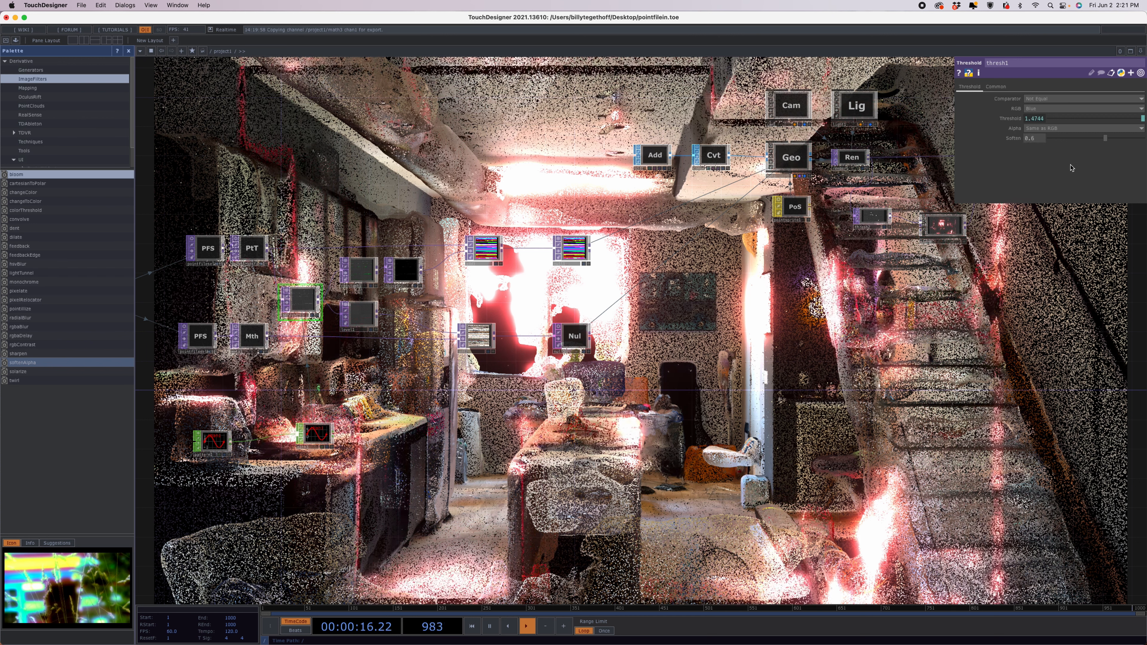
left_click(1063, 108)
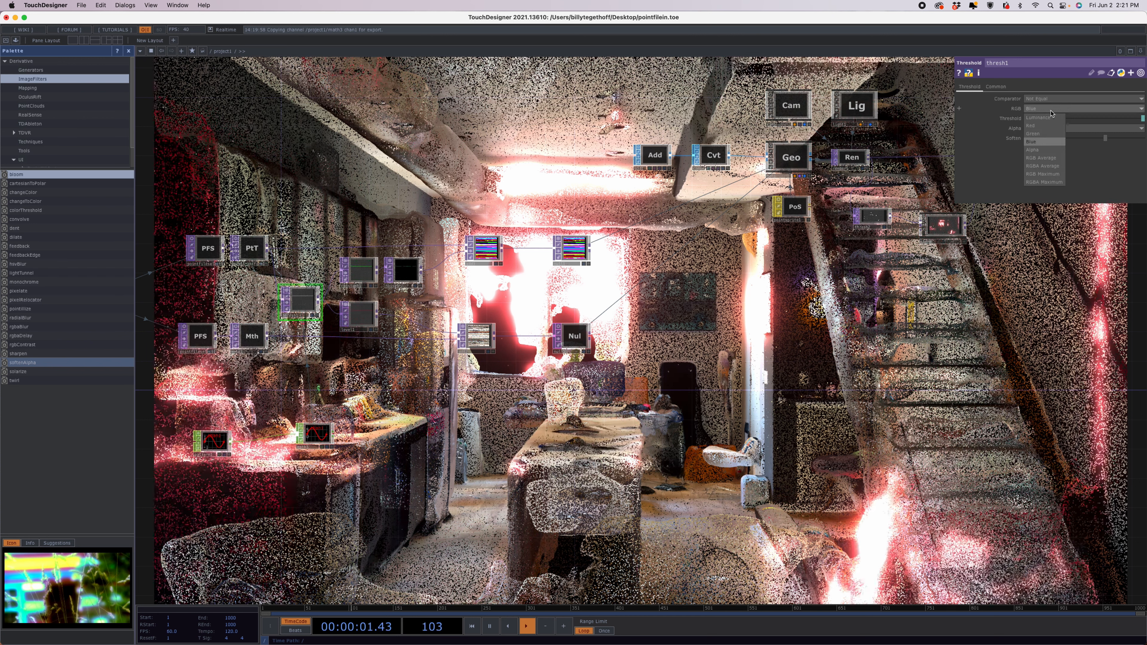